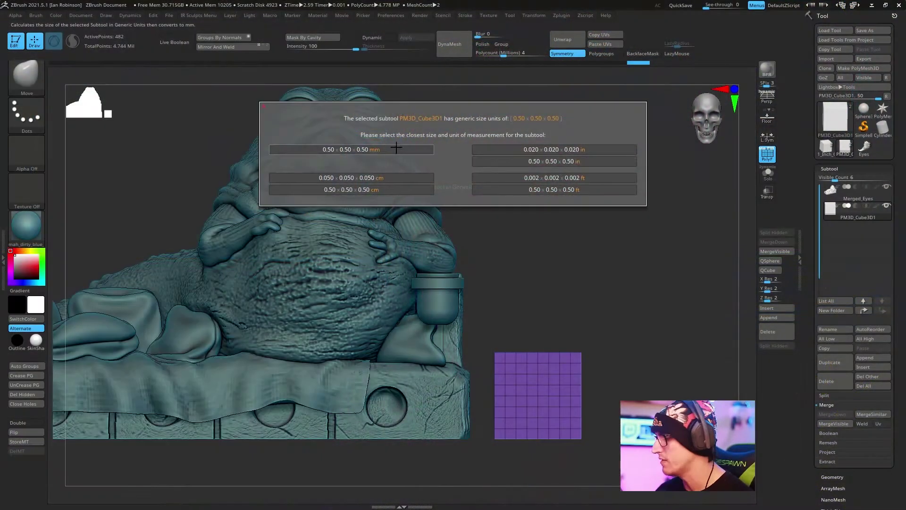
# Set the scene scale from the cube as 0.50 x 0.50 x 0.50 mm and resize all subtools to 25.4 mm, accepting unification
pyautogui.click(396, 148)
pyautogui.click(561, 15)
pyautogui.click(602, 313)
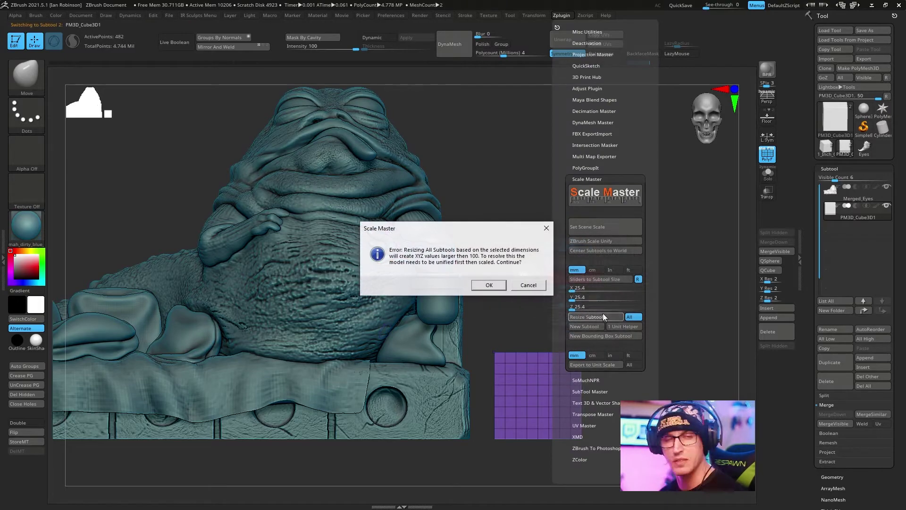
pyautogui.click(489, 284)
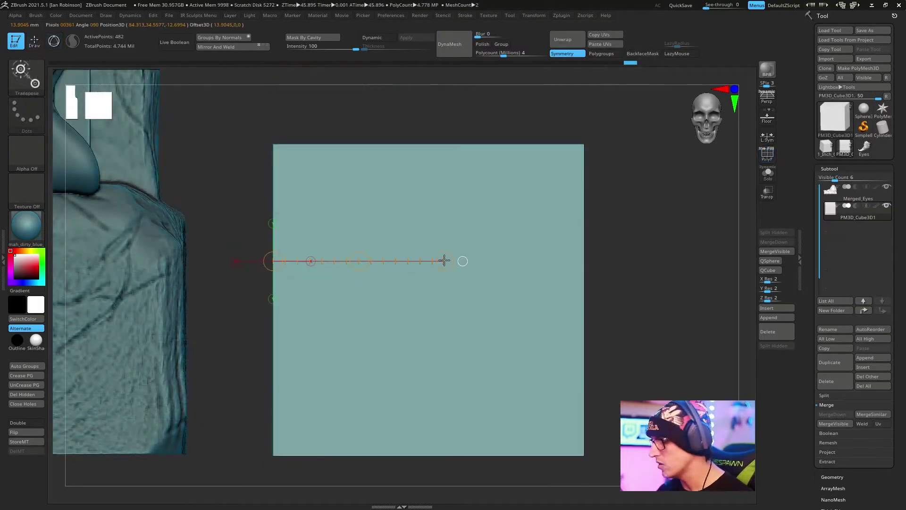
pyautogui.moveTo(462, 259); pyautogui.dragTo(585, 261)
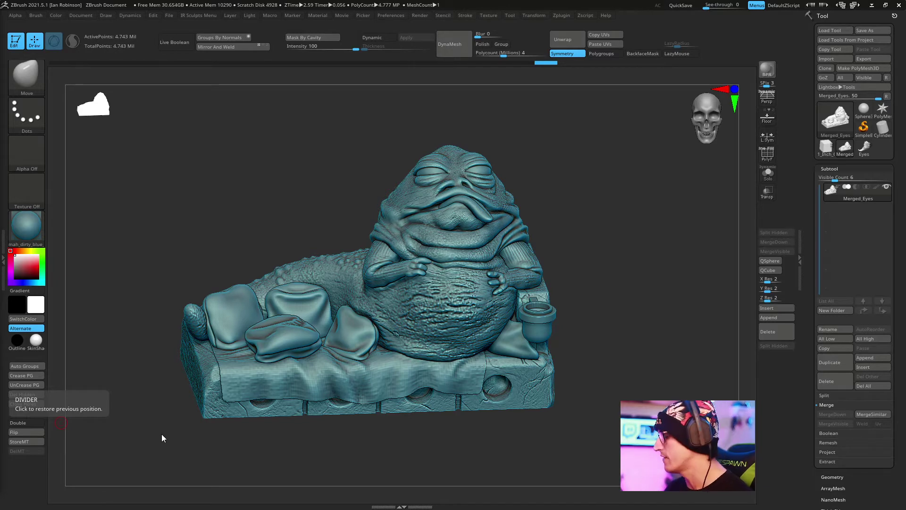
# Append a Cube3D as a new subtool to the merged sculpture
pyautogui.click(867, 367)
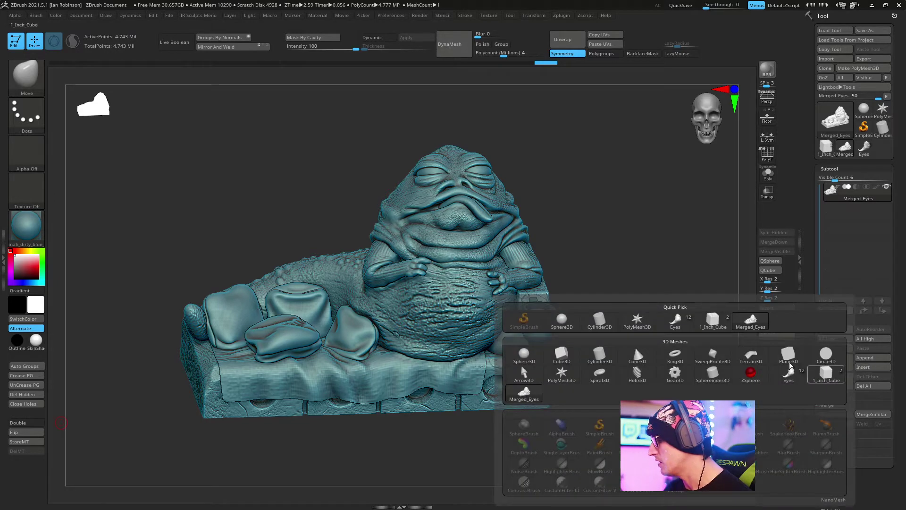
pyautogui.click(564, 354)
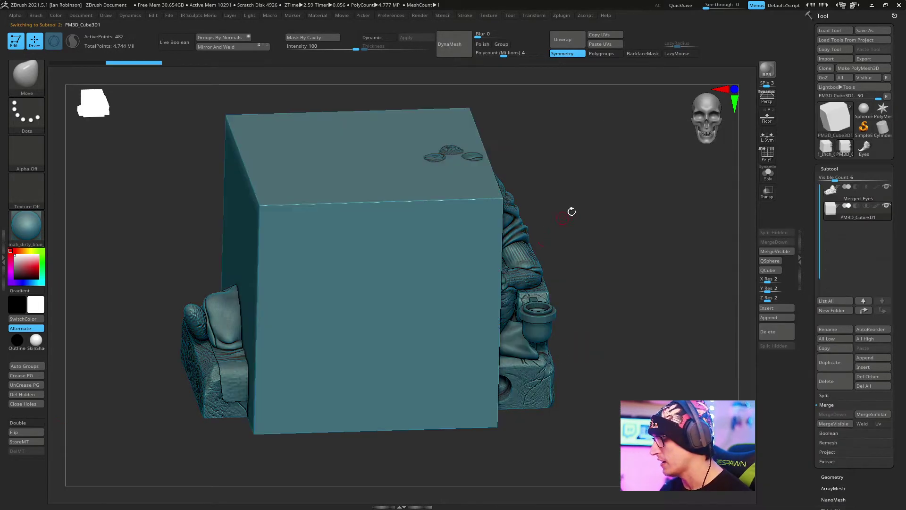
pyautogui.moveTo(578, 211); pyautogui.dragTo(612, 229)
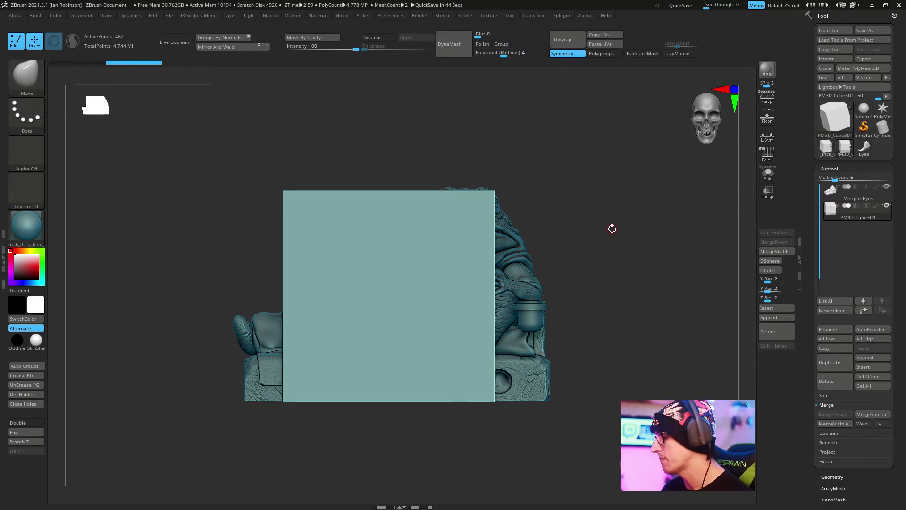
pyautogui.moveTo(612, 229)
pyautogui.mouseDown()
pyautogui.moveTo(574, 214)
pyautogui.moveTo(617, 224)
pyautogui.mouseUp()
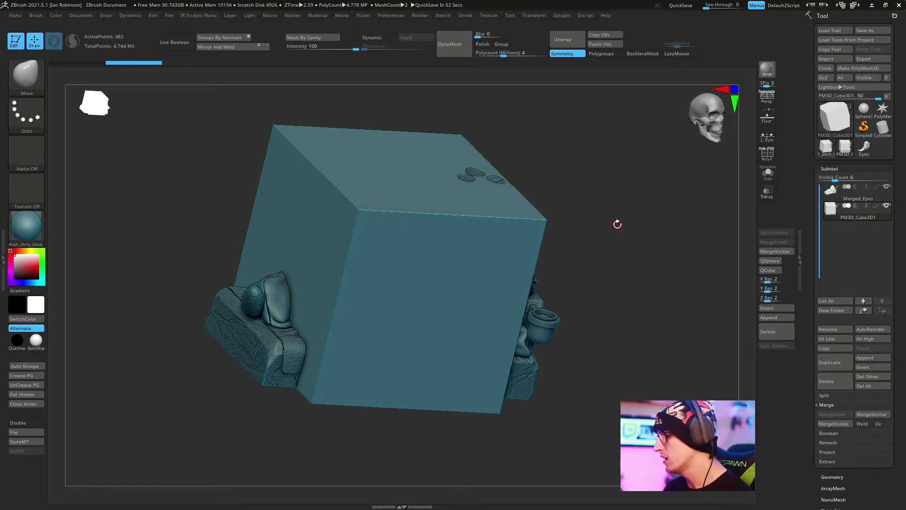
pyautogui.moveTo(617, 224)
pyautogui.mouseDown()
pyautogui.moveTo(593, 182)
pyautogui.moveTo(600, 160)
pyautogui.mouseUp()
# Scale the cube down and place it beside the sculpture's pedestal, level with its base
pyautogui.press('w')
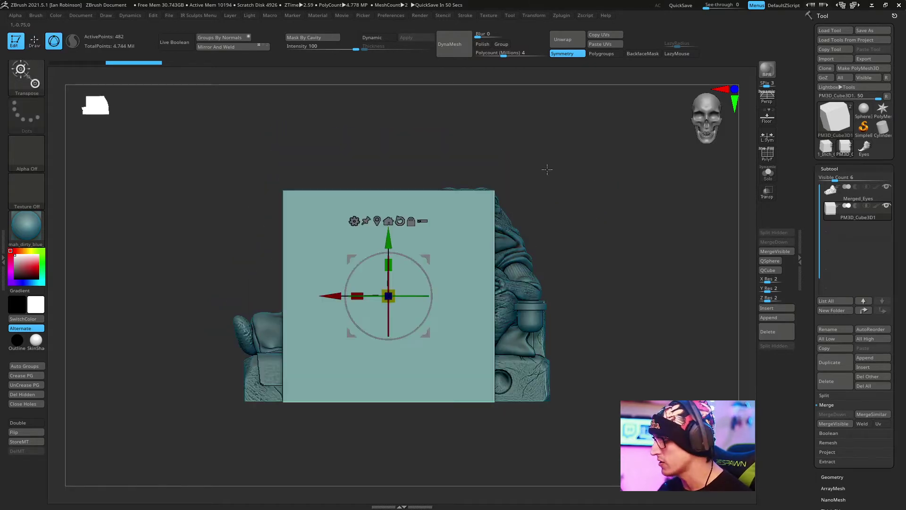
pyautogui.moveTo(402, 283); pyautogui.dragTo(339, 364)
pyautogui.moveTo(345, 283); pyautogui.dragTo(590, 283)
pyautogui.keyDown('alt'); pyautogui.moveTo(631, 183); pyautogui.dragTo(457, 177); pyautogui.keyUp('alt')
pyautogui.keyDown('alt'); pyautogui.moveTo(579, 174); pyautogui.dragTo(674, 191); pyautogui.keyUp('alt')
pyautogui.moveTo(549, 240); pyautogui.dragTo(549, 353)
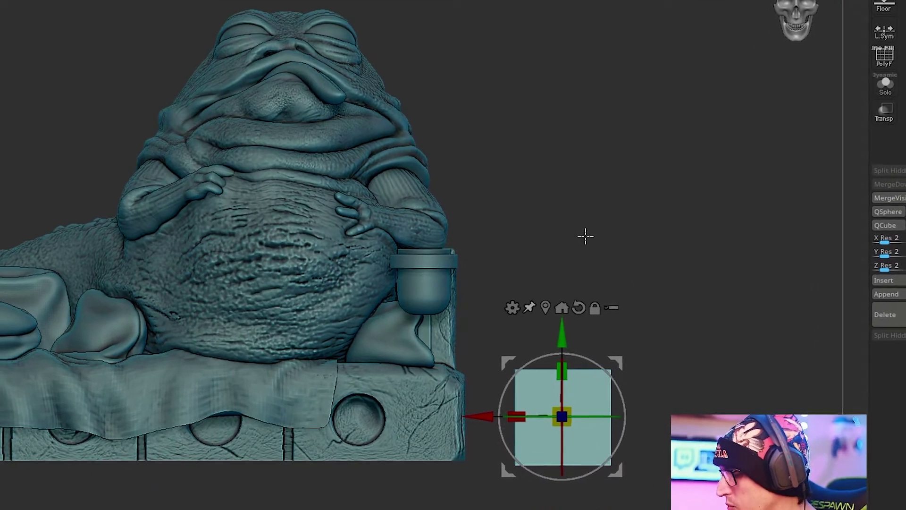
pyautogui.moveTo(569, 325); pyautogui.dragTo(585, 5)
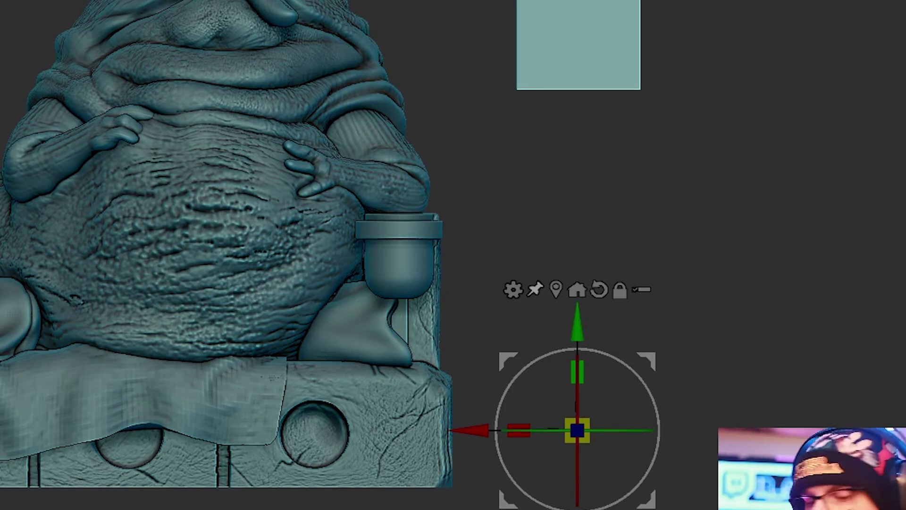
pyautogui.hotkey('ctrl', 'z')
pyautogui.moveTo(727, 78)
pyautogui.keyDown('ctrl'); pyautogui.mouseDown(button='right')
pyautogui.moveTo(724, 102)
pyautogui.moveTo(741, 88)
pyautogui.moveTo(730, 96)
pyautogui.mouseUp(button='right'); pyautogui.keyUp('ctrl')
pyautogui.keyDown('ctrl'); pyautogui.moveTo(654, 80); pyautogui.dragTo(665, 70, button='right'); pyautogui.keyUp('ctrl')
# Duplicate the cube directly above itself, repeat the copy to form a stack of four cubes, and clear the mask
pyautogui.moveTo(578, 328); pyautogui.dragTo(577, 200)
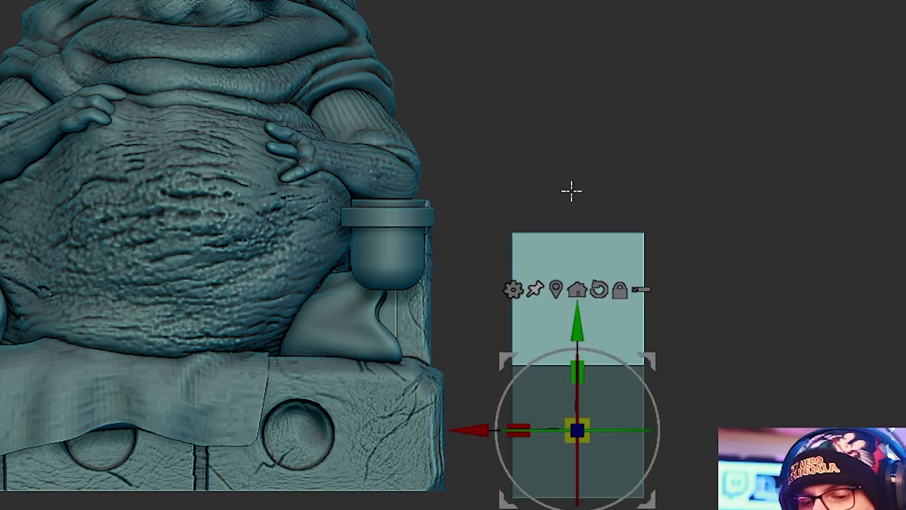
pyautogui.press('1')
pyautogui.press('1')
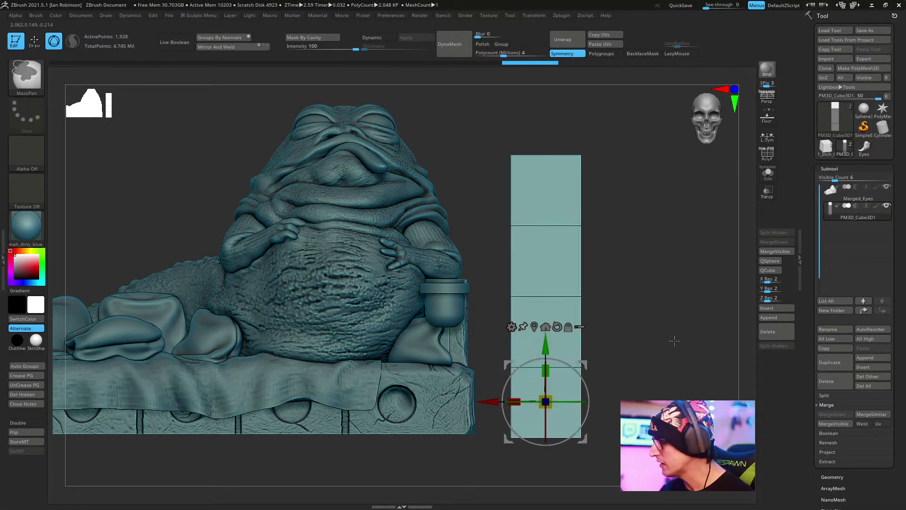
pyautogui.keyDown('ctrl'); pyautogui.moveTo(615, 215); pyautogui.dragTo(678, 326); pyautogui.keyUp('ctrl')
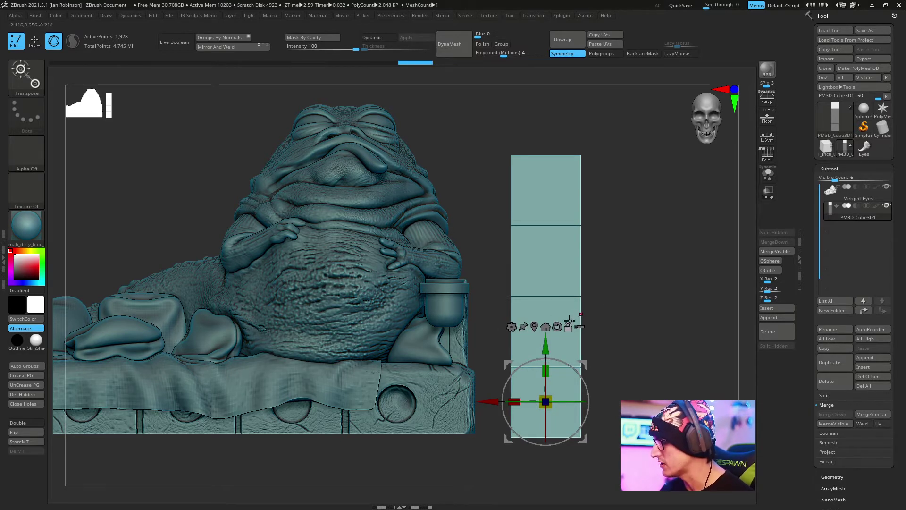
# Centre the gizmo on the cube stack, scale it uniformly to the sculpture's full height, and place it just beside the pedestal
pyautogui.click(569, 323)
pyautogui.click(534, 327)
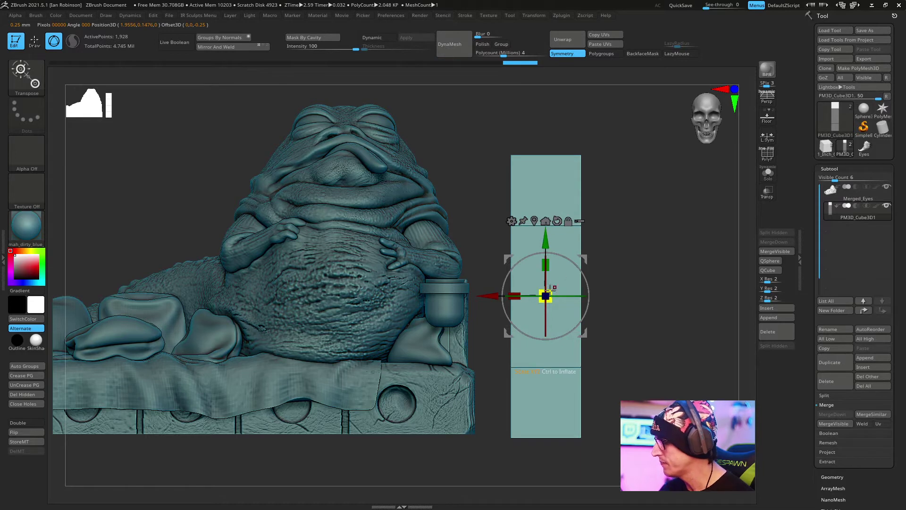
pyautogui.moveTo(553, 291); pyautogui.dragTo(561, 281)
pyautogui.moveTo(489, 296); pyautogui.dragTo(440, 295)
pyautogui.moveTo(495, 239); pyautogui.dragTo(421, 273)
pyautogui.moveTo(477, 215); pyautogui.dragTo(477, 213)
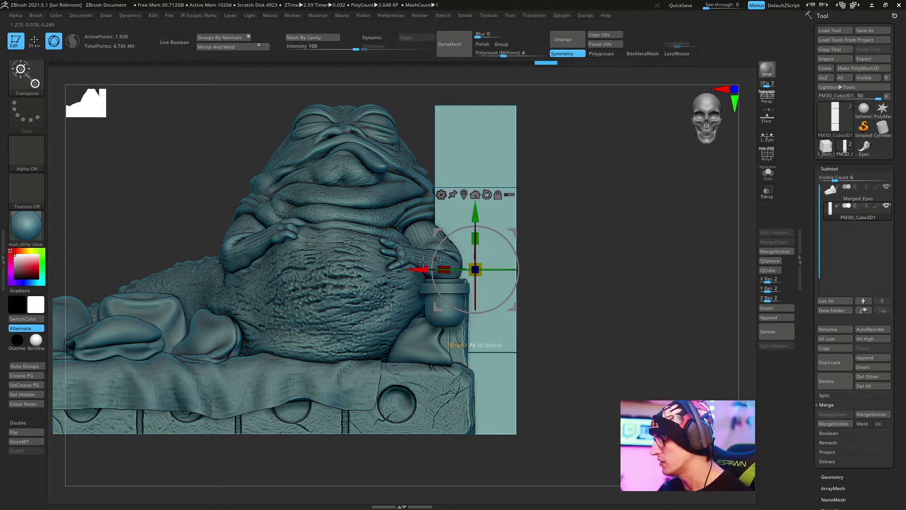
pyautogui.moveTo(442, 250); pyautogui.dragTo(504, 250)
pyautogui.press('q')
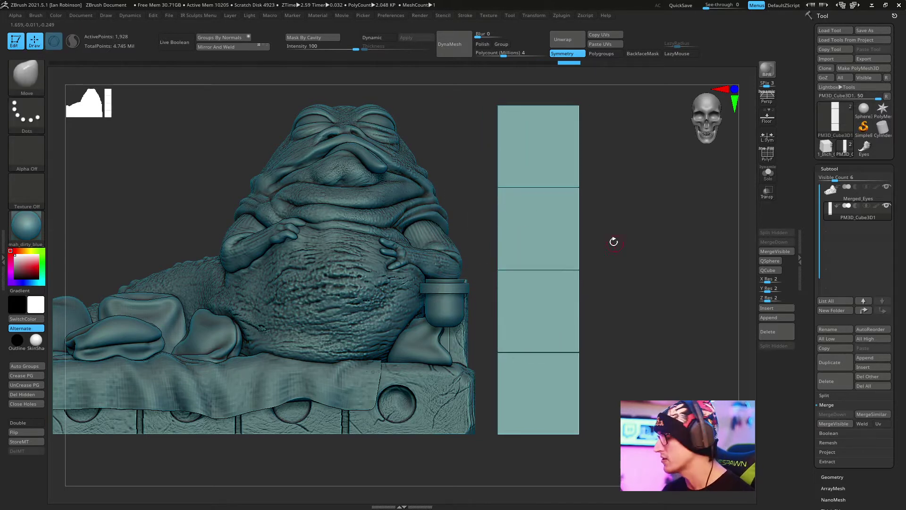
# Display the polyframe and give each cube in the stack its own polygroup with Auto Groups
pyautogui.hotkey('shift', 'f')
pyautogui.moveTo(639, 241)
pyautogui.mouseDown()
pyautogui.moveTo(631, 229)
pyautogui.moveTo(639, 229)
pyautogui.mouseUp()
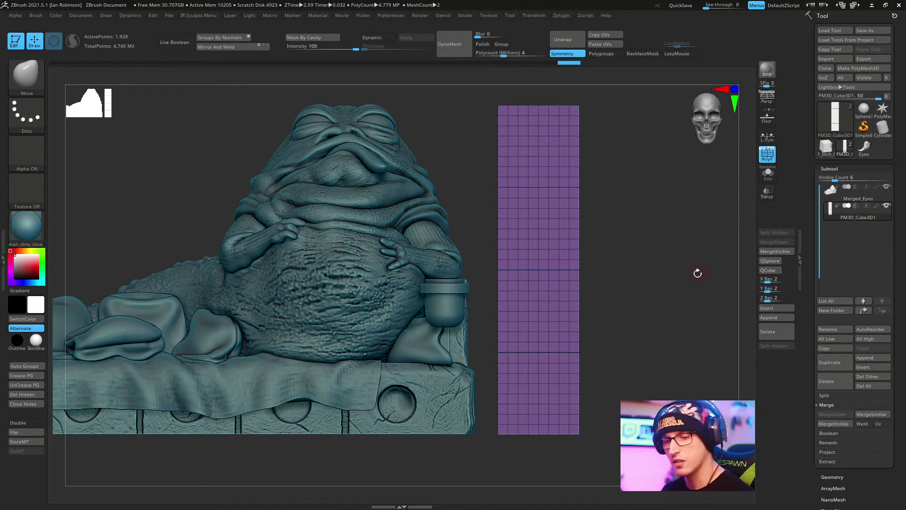
pyautogui.press('space')
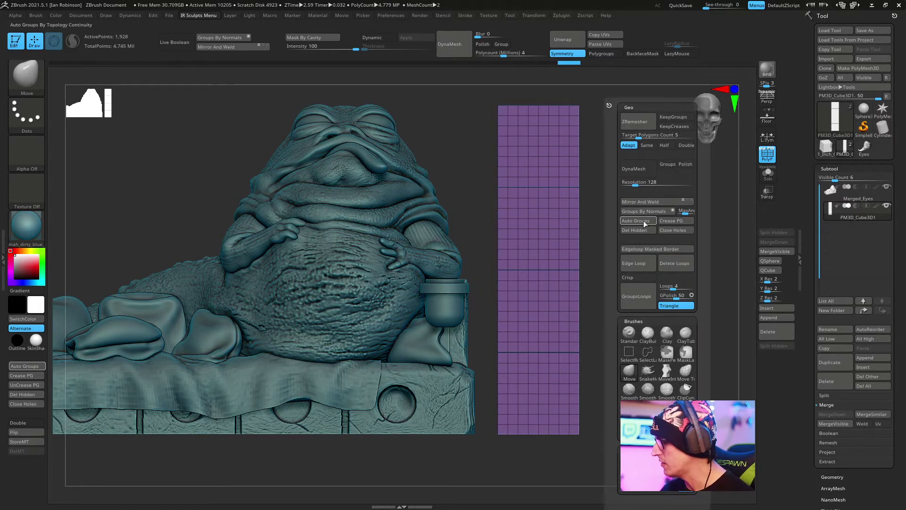
pyautogui.click(644, 221)
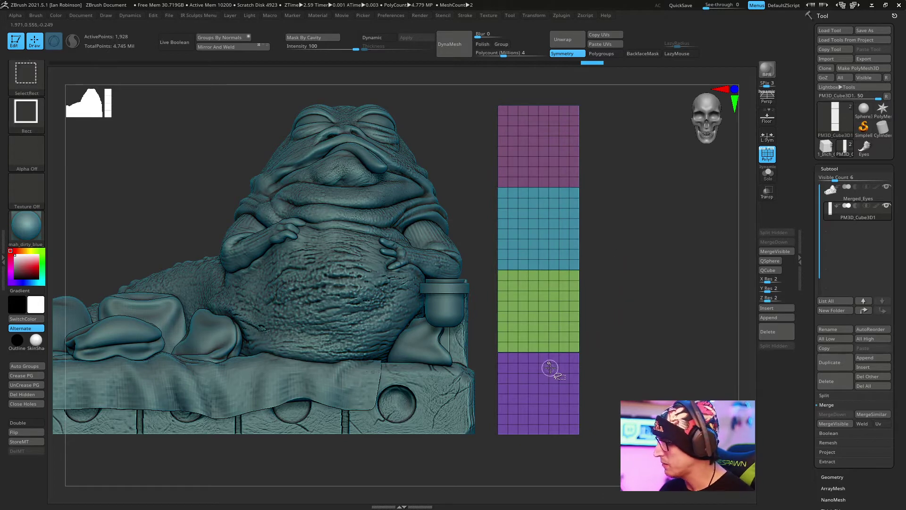
# Isolate the lowest cube of the stack and delete the three hidden cubes
pyautogui.keyDown('ctrl'); pyautogui.keyDown('shift'); pyautogui.click(548, 368); pyautogui.keyUp('shift'); pyautogui.keyUp('ctrl')
pyautogui.moveTo(621, 259); pyautogui.dragTo(637, 226)
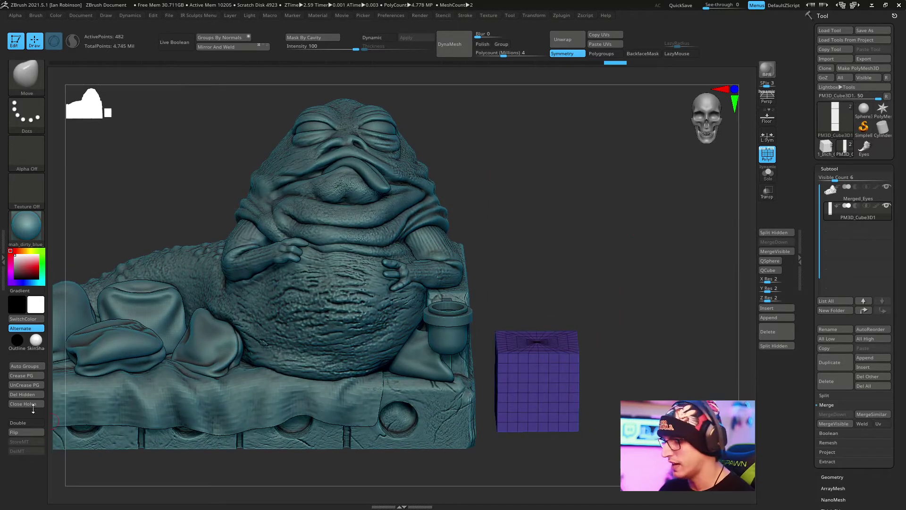
pyautogui.click(29, 395)
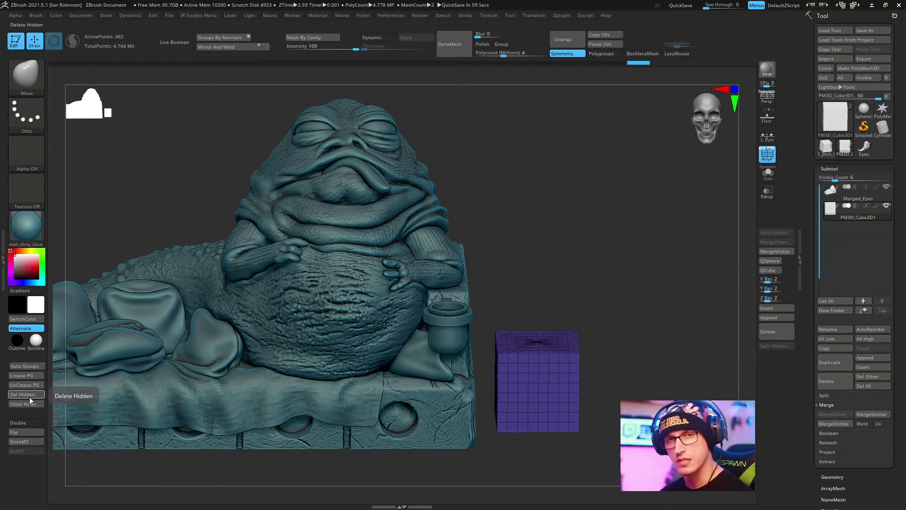
# Set the scene scale with Scale Master from the remaining cube, choosing 0.50 x 0.50 x 0.50 mm
pyautogui.moveTo(607, 258); pyautogui.dragTo(585, 231)
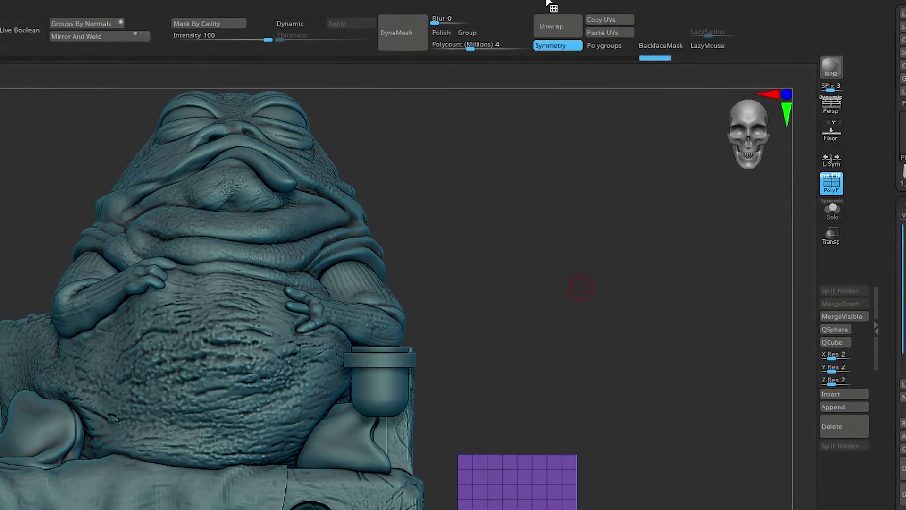
pyautogui.click(557, 2)
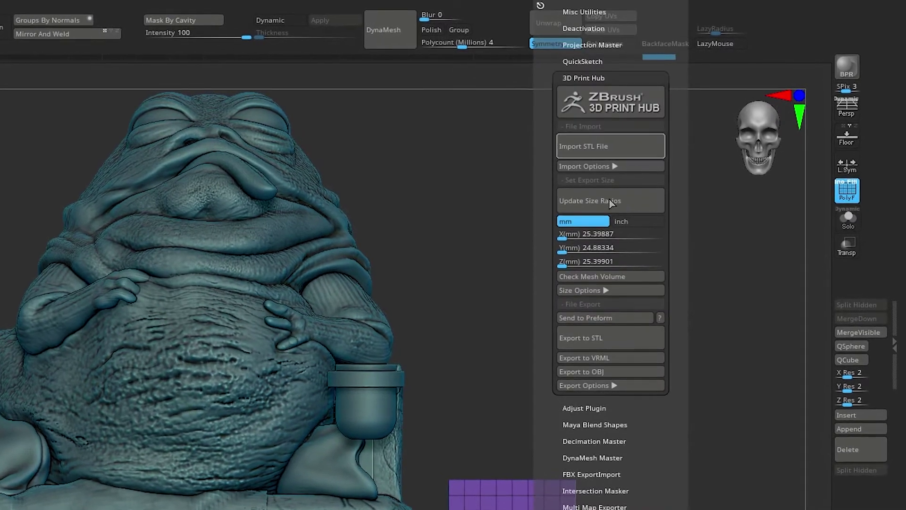
pyautogui.moveTo(652, 442); pyautogui.dragTo(656, 372)
pyautogui.click(594, 413)
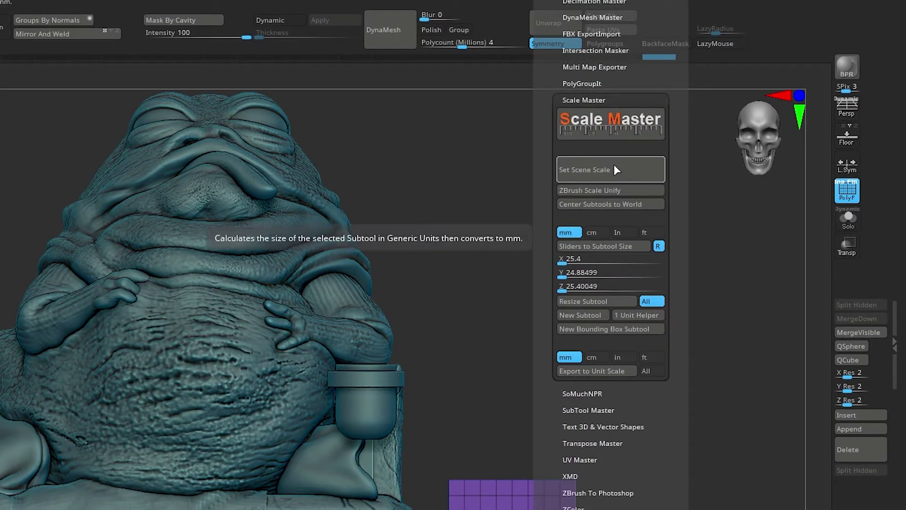
pyautogui.click(618, 168)
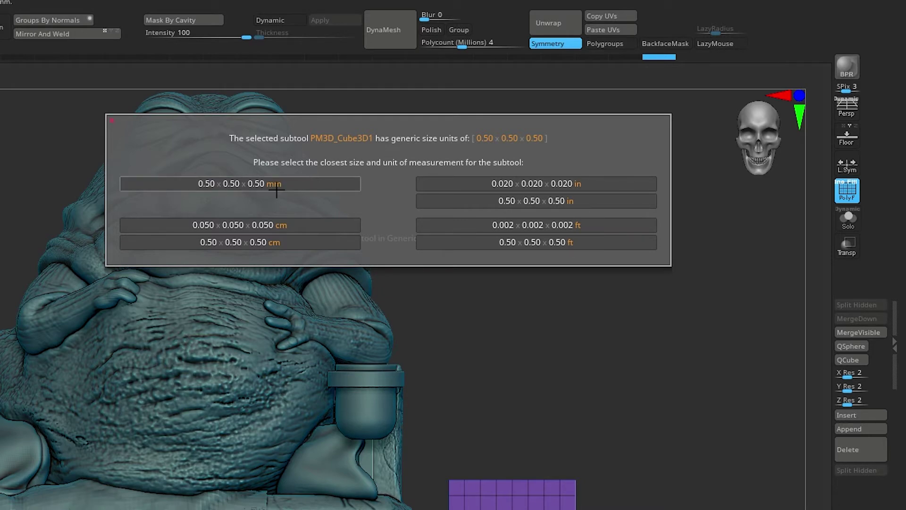
pyautogui.click(304, 180)
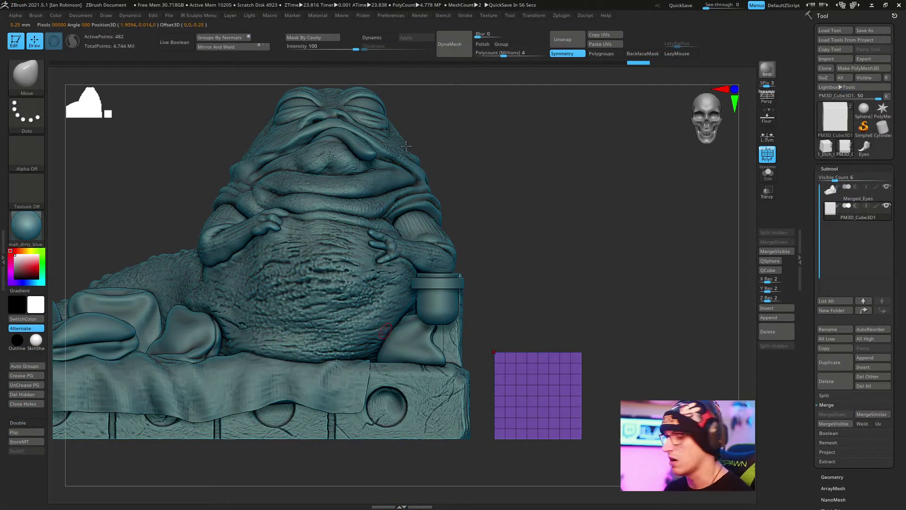
# Set the Scale Master size to 25.4 mm and resize all subtools to it, accepting the unification
pyautogui.click(562, 15)
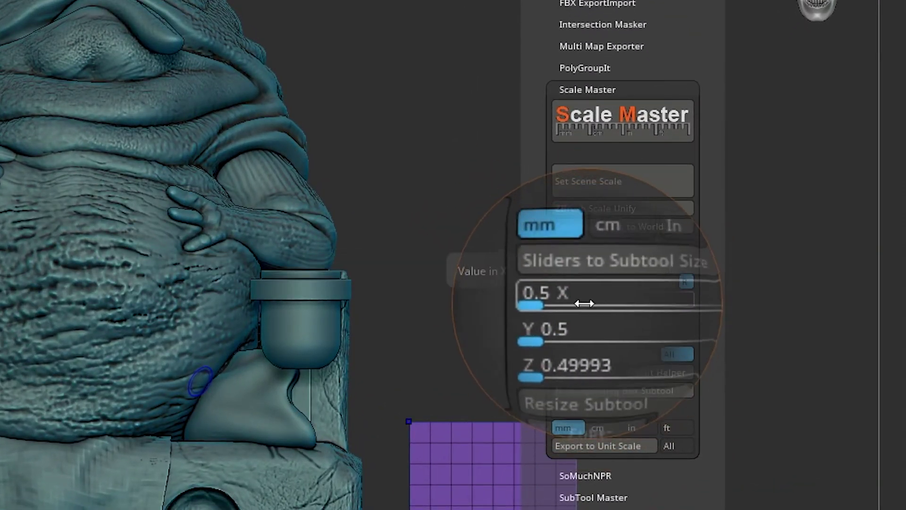
pyautogui.click(573, 300)
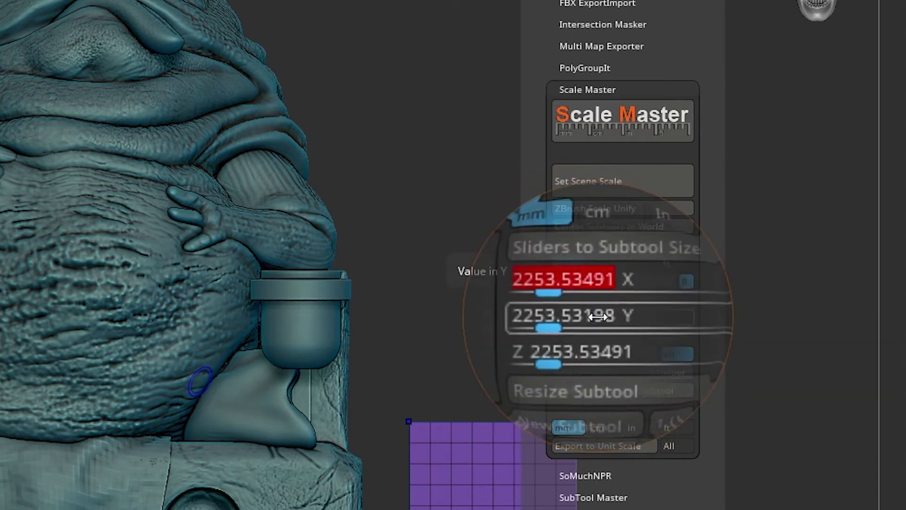
pyautogui.write('25.4')
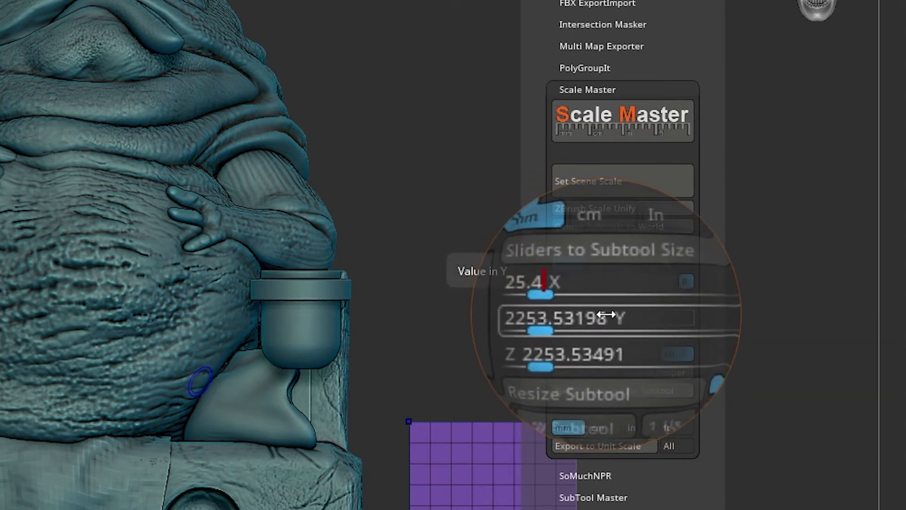
pyautogui.press('Return')
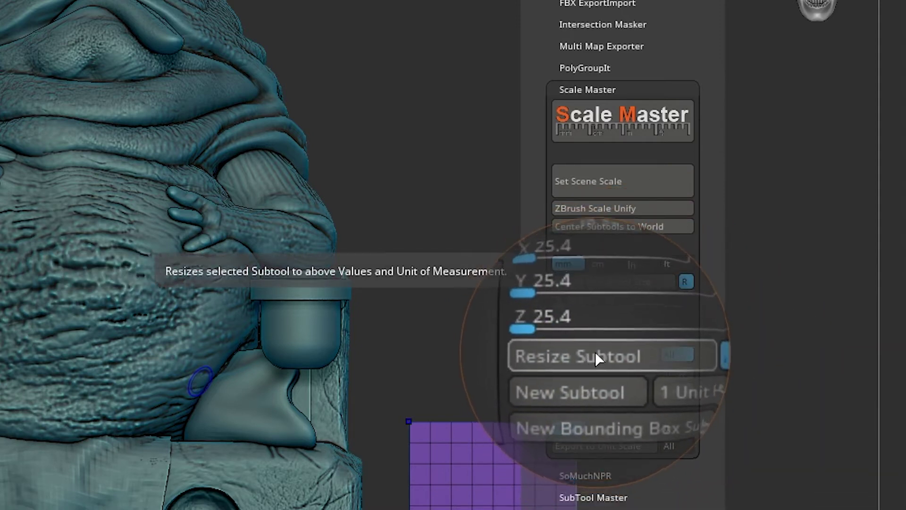
pyautogui.click(600, 351)
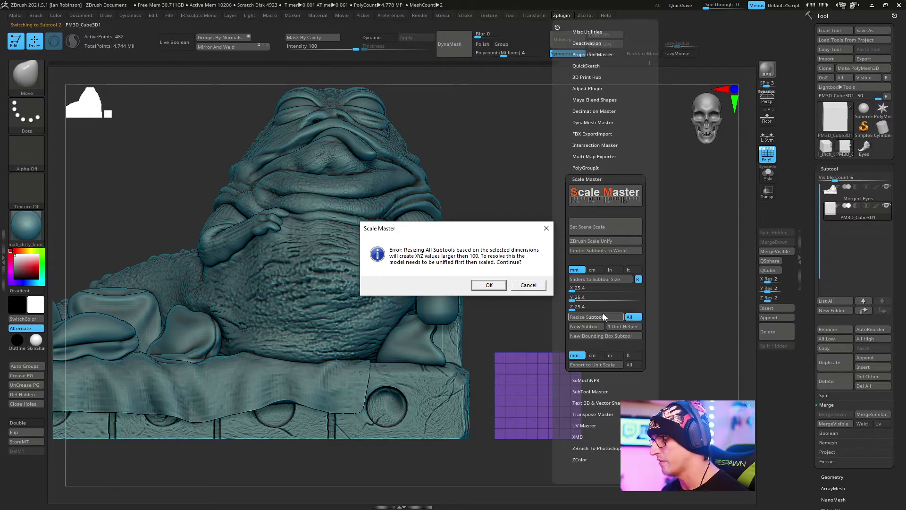
pyautogui.click(489, 285)
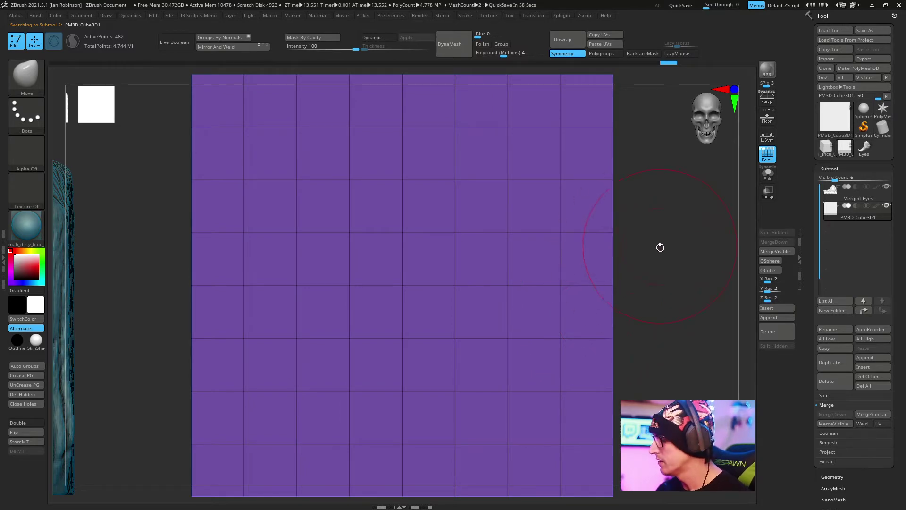
# Set the scene scale from the reference cube with Scale Master, choosing 25.40 x 25.40 x 25.40 mm
pyautogui.keyDown('alt'); pyautogui.moveTo(660, 248); pyautogui.dragTo(586, 330); pyautogui.keyUp('alt')
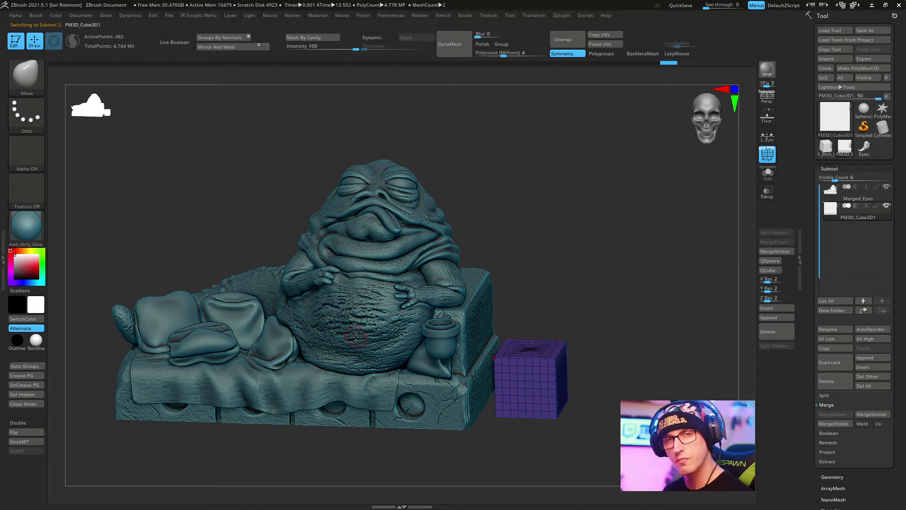
pyautogui.keyDown('alt'); pyautogui.moveTo(619, 209); pyautogui.dragTo(633, 222); pyautogui.keyUp('alt')
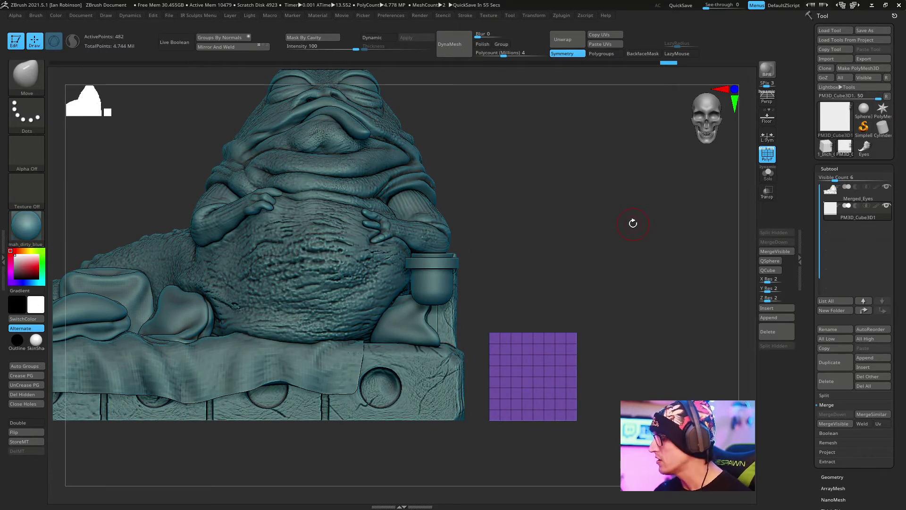
pyautogui.click(568, 15)
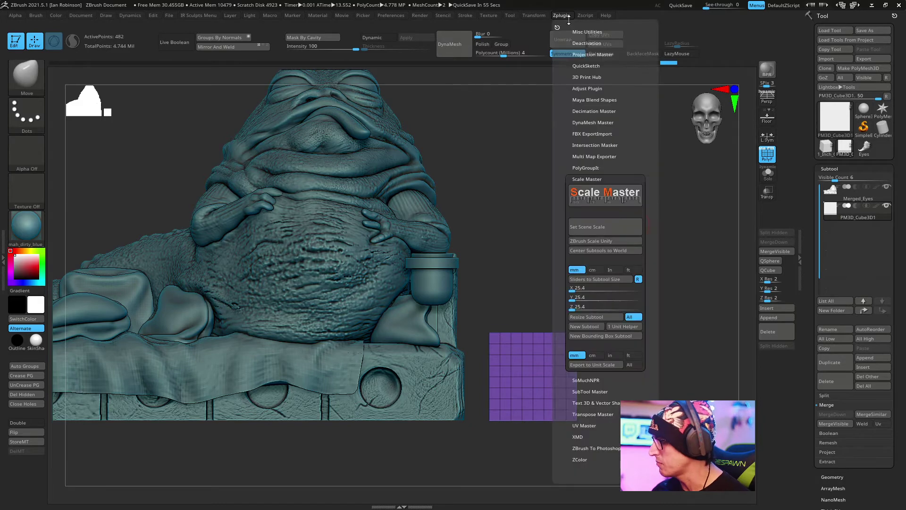
pyautogui.click(610, 225)
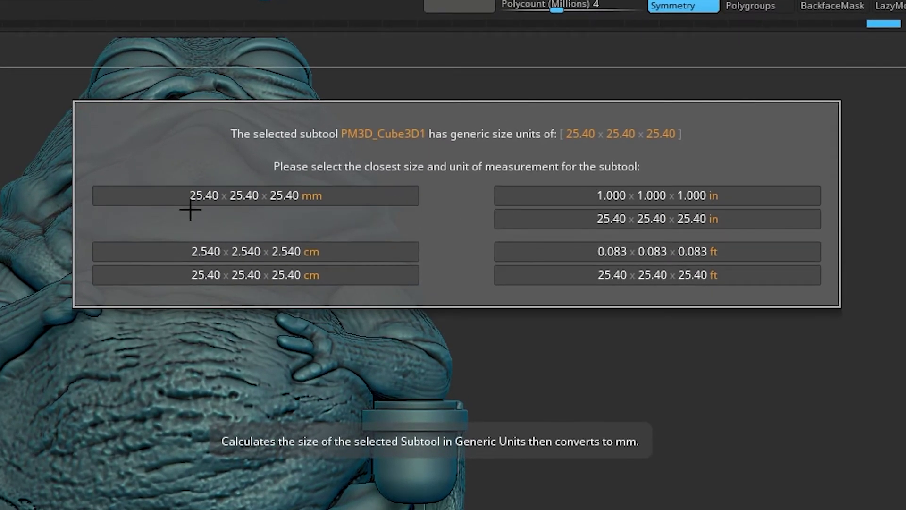
pyautogui.click(323, 197)
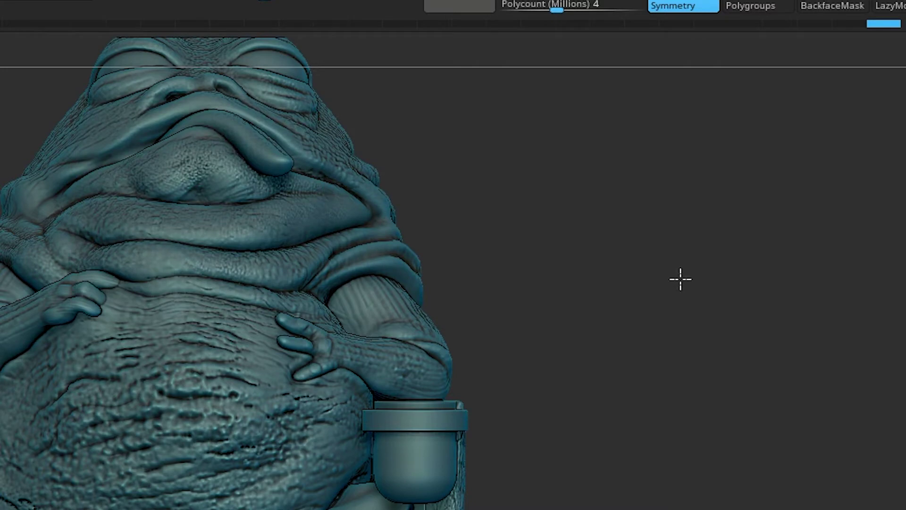
pyautogui.moveTo(763, 311)
pyautogui.keyDown('alt'); pyautogui.mouseDown()
pyautogui.moveTo(790, 367)
pyautogui.moveTo(775, 307)
pyautogui.mouseUp(); pyautogui.keyUp('alt')
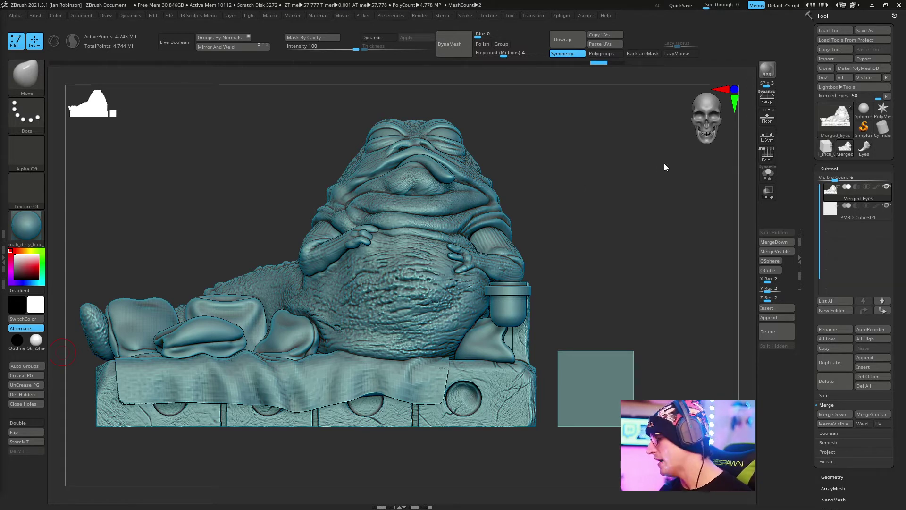
# Update the size ratios of the Merged_Eyes sculpture in 3D Print Hub, choosing 152.08 x 102.45 x 89.74 mm
pyautogui.moveTo(664, 167); pyautogui.dragTo(610, 174)
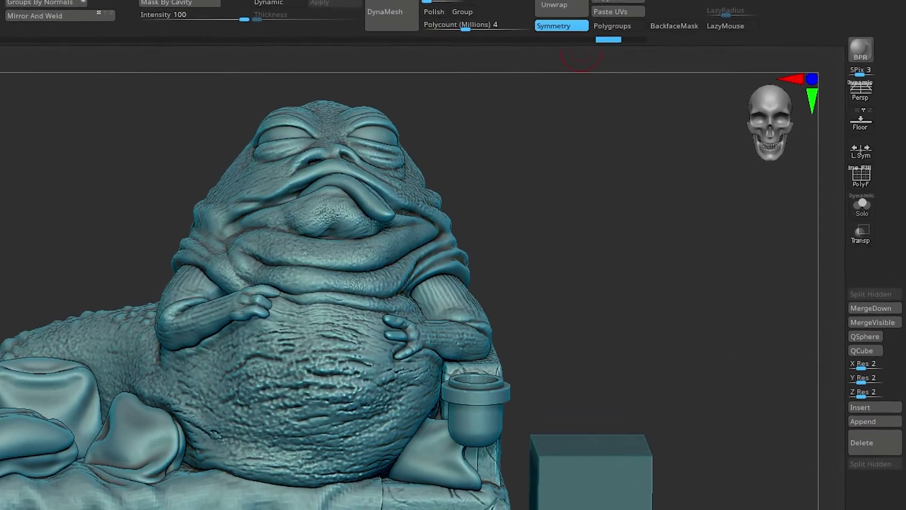
pyautogui.click(561, 15)
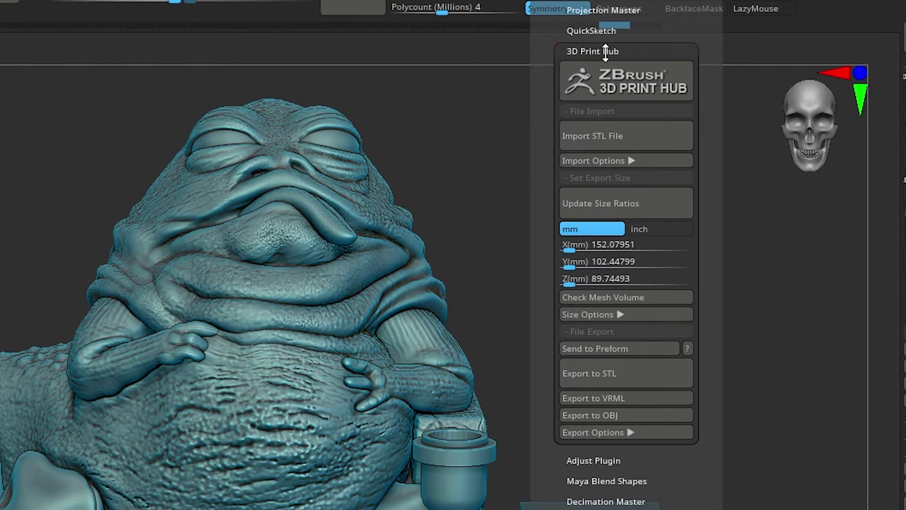
pyautogui.click(648, 199)
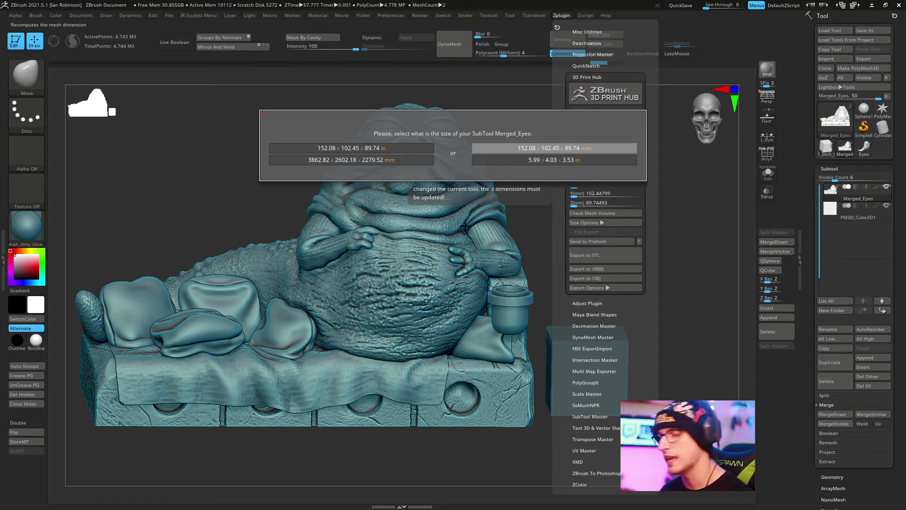
pyautogui.click(587, 147)
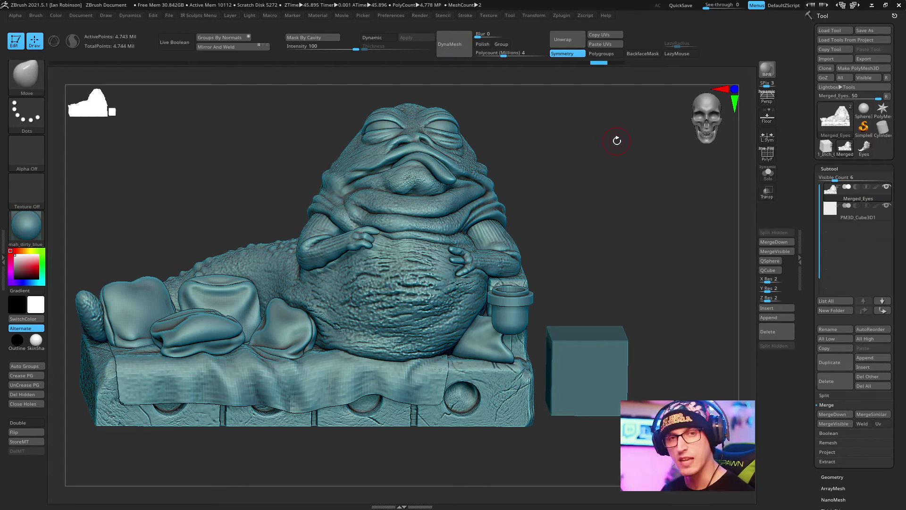
# Select the reference cube subtool and bring up the transpose line in Move mode, facing the cube straight on
pyautogui.moveTo(574, 190)
pyautogui.mouseDown()
pyautogui.moveTo(601, 173)
pyautogui.moveTo(599, 189)
pyautogui.moveTo(590, 186)
pyautogui.moveTo(647, 182)
pyautogui.moveTo(616, 213)
pyautogui.mouseUp()
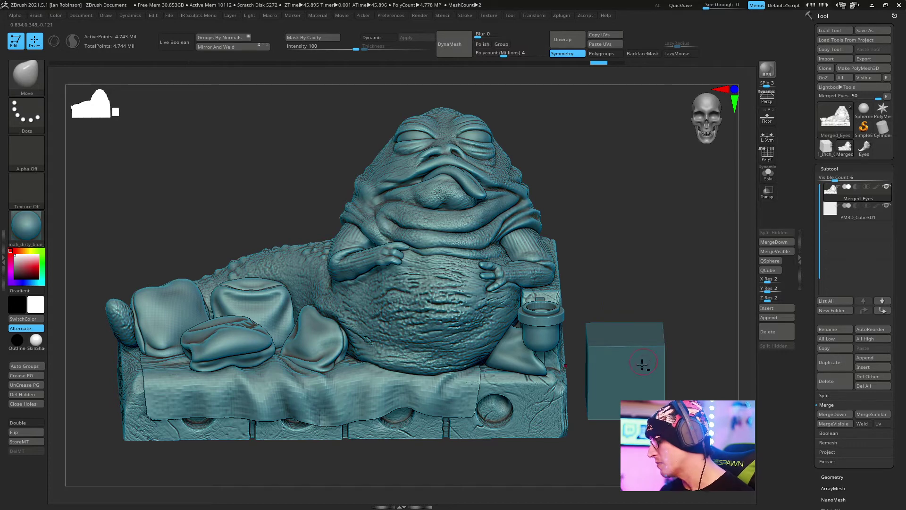
pyautogui.keyDown('alt'); pyautogui.click(613, 349); pyautogui.keyUp('alt')
pyautogui.moveTo(651, 256)
pyautogui.keyDown('shift'); pyautogui.mouseDown()
pyautogui.moveTo(612, 204)
pyautogui.moveTo(613, 247)
pyautogui.moveTo(554, 234)
pyautogui.mouseUp(); pyautogui.keyUp('shift')
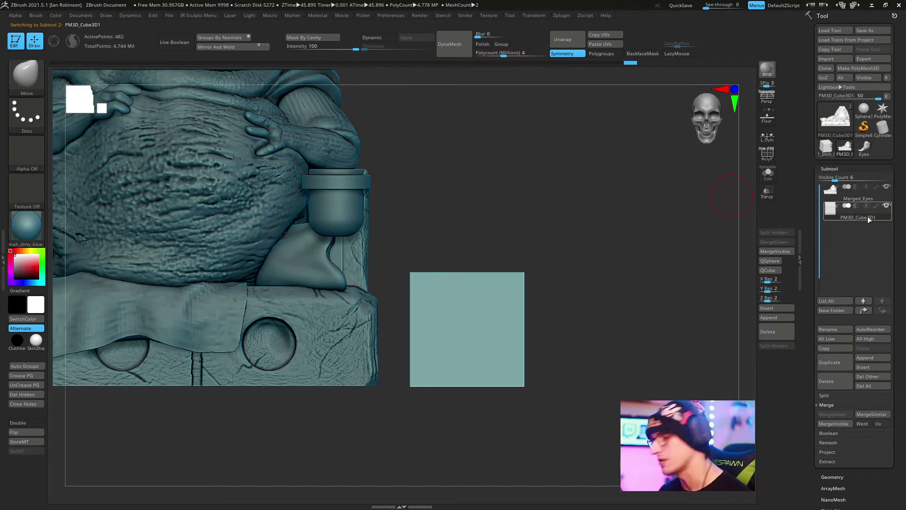
pyautogui.keyDown('alt'); pyautogui.moveTo(600, 207); pyautogui.dragTo(594, 249); pyautogui.keyUp('alt')
pyautogui.keyDown('alt'); pyautogui.moveTo(594, 250); pyautogui.dragTo(571, 268); pyautogui.keyUp('alt')
pyautogui.press('w')
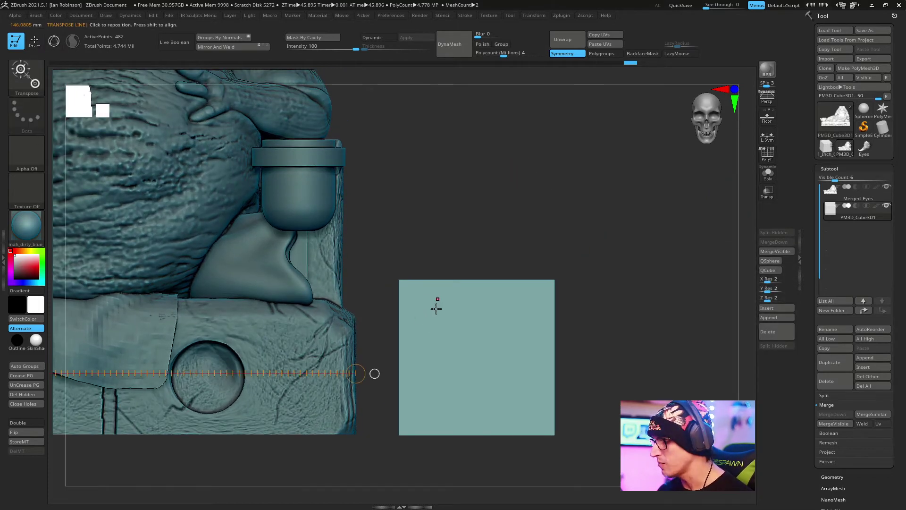
# Switch back and forth between the gizmo and the transpose line, ending on the transpose line
pyautogui.press('y')
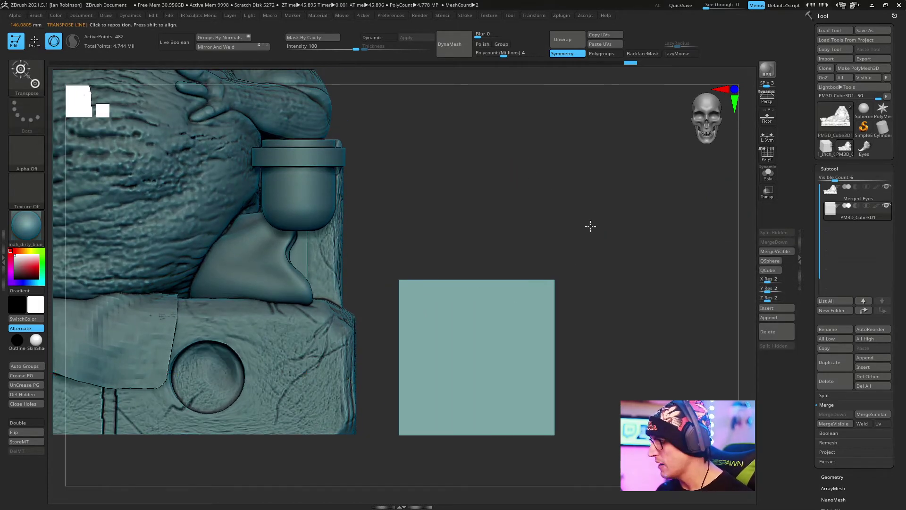
pyautogui.moveTo(589, 227); pyautogui.dragTo(595, 224)
pyautogui.press('y')
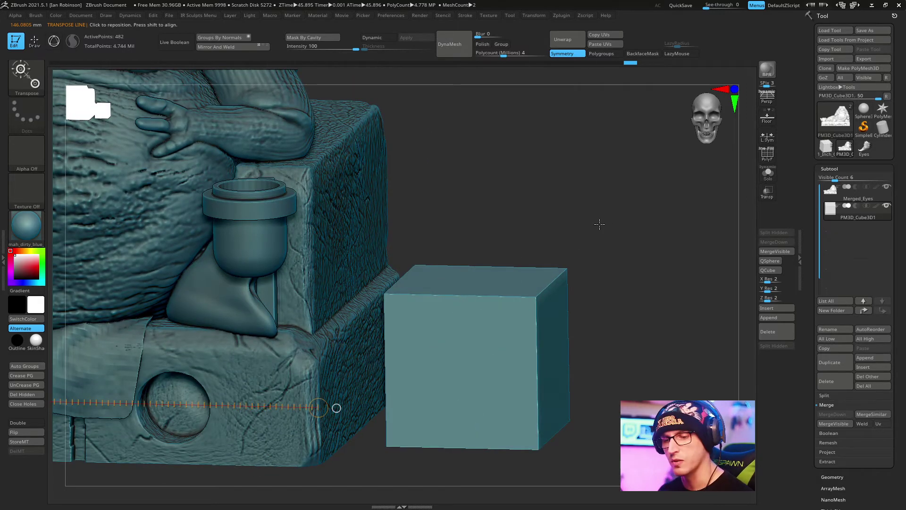
pyautogui.press('y')
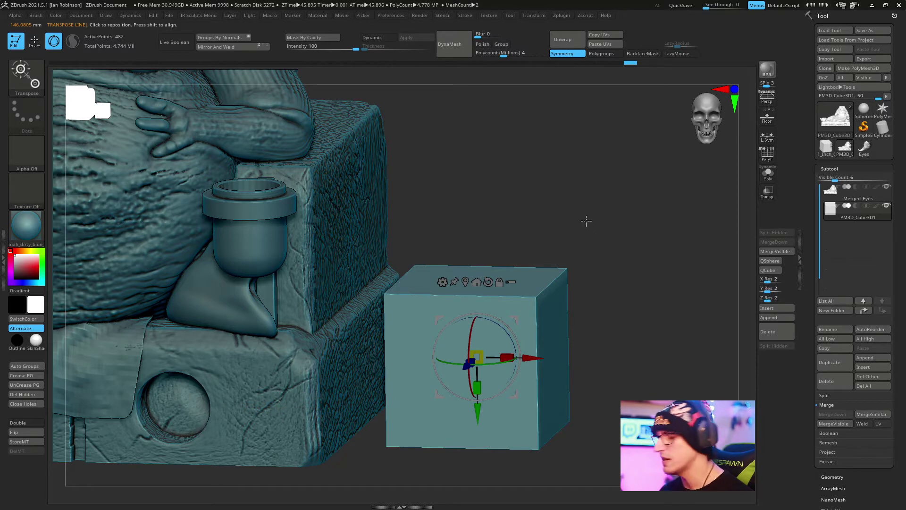
pyautogui.moveTo(616, 190); pyautogui.dragTo(583, 208)
pyautogui.press('y')
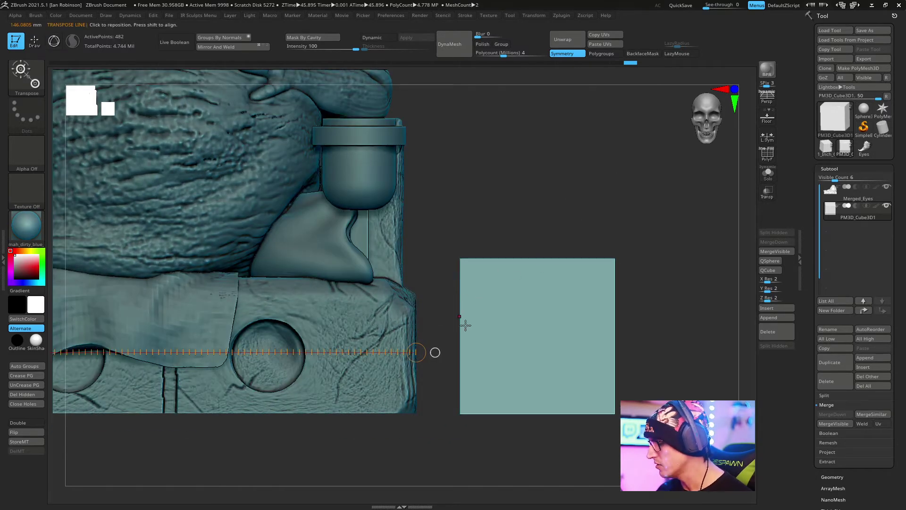
# Measure the cube's width with a horizontal transpose line from edge to edge, and return to Draw mode
pyautogui.moveTo(498, 299); pyautogui.dragTo(591, 241)
pyautogui.moveTo(717, 196)
pyautogui.keyDown('alt'); pyautogui.mouseDown()
pyautogui.moveTo(582, 169)
pyautogui.moveTo(572, 247)
pyautogui.moveTo(639, 146)
pyautogui.mouseUp(); pyautogui.keyUp('alt')
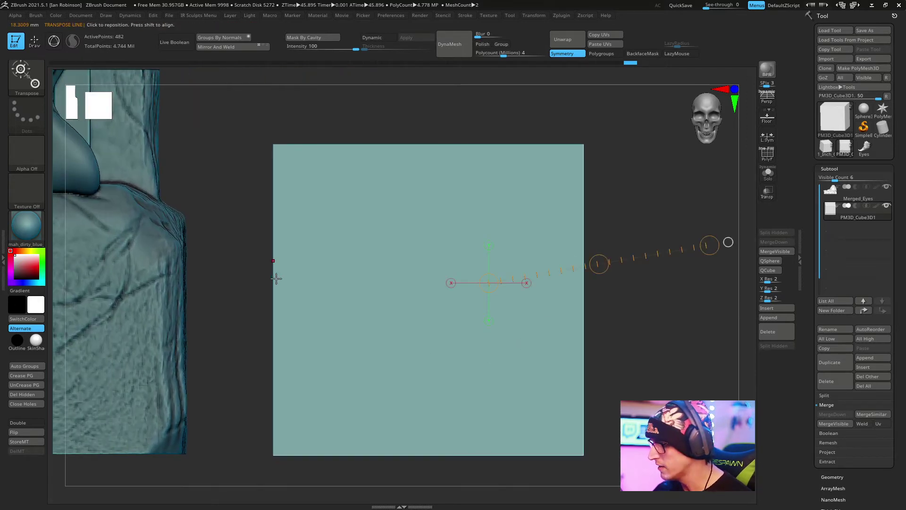
pyautogui.moveTo(274, 261); pyautogui.dragTo(315, 261)
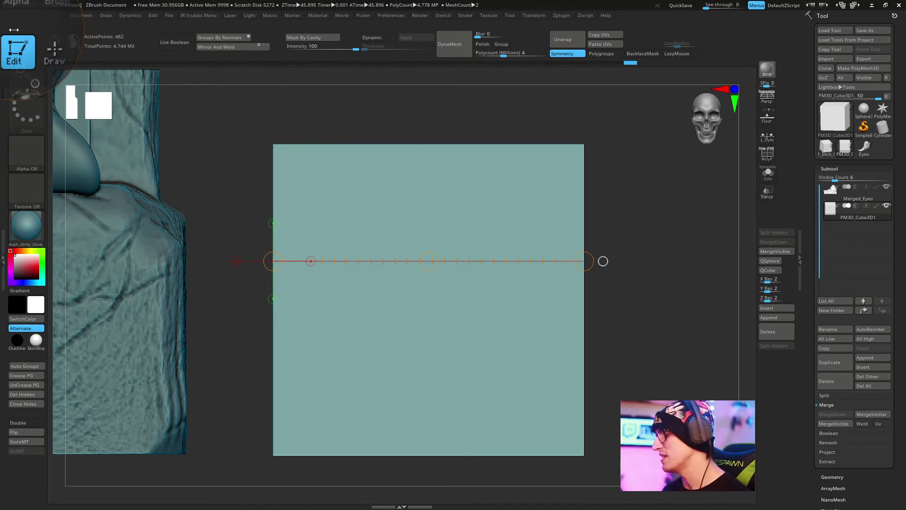
pyautogui.press('q')
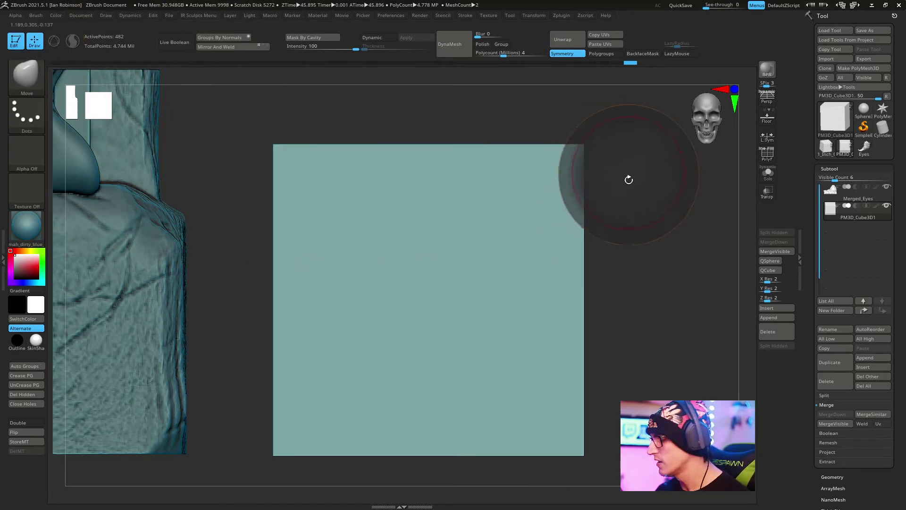
# Select the Merged_Eyes sculpture and measure its height with a vertical transpose line from the base to the top of the head
pyautogui.keyDown('alt'); pyautogui.moveTo(627, 184); pyautogui.dragTo(571, 134); pyautogui.keyUp('alt')
pyautogui.keyDown('alt'); pyautogui.moveTo(497, 209); pyautogui.dragTo(424, 254); pyautogui.keyUp('alt')
pyautogui.keyDown('alt'); pyautogui.click(371, 227); pyautogui.keyUp('alt')
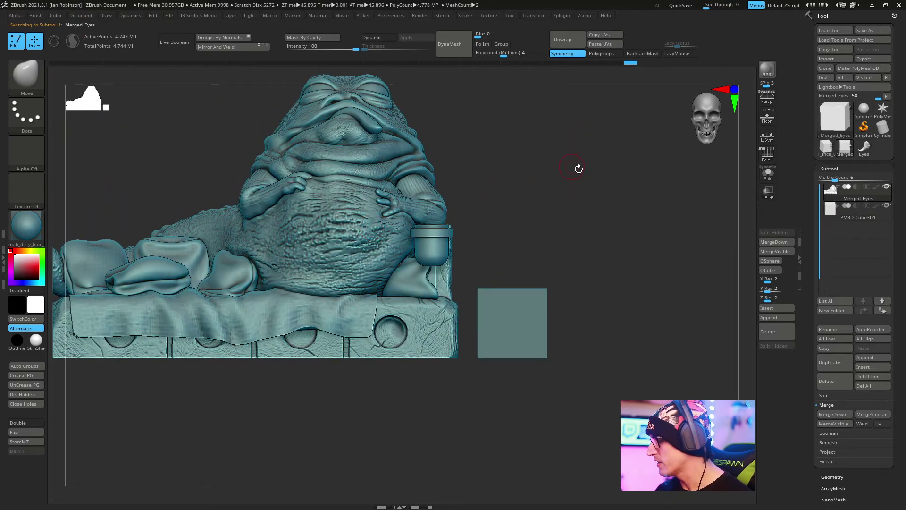
pyautogui.keyDown('alt'); pyautogui.moveTo(578, 171); pyautogui.dragTo(584, 226); pyautogui.keyUp('alt')
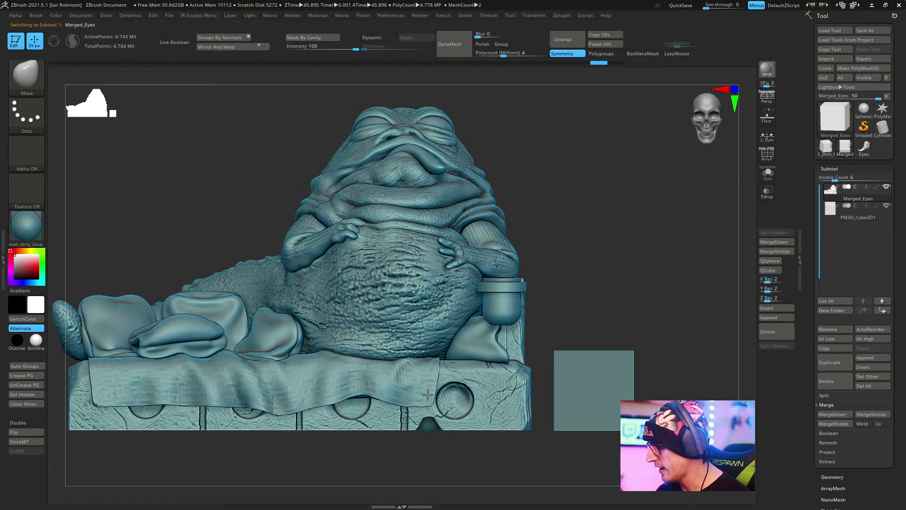
pyautogui.press('w')
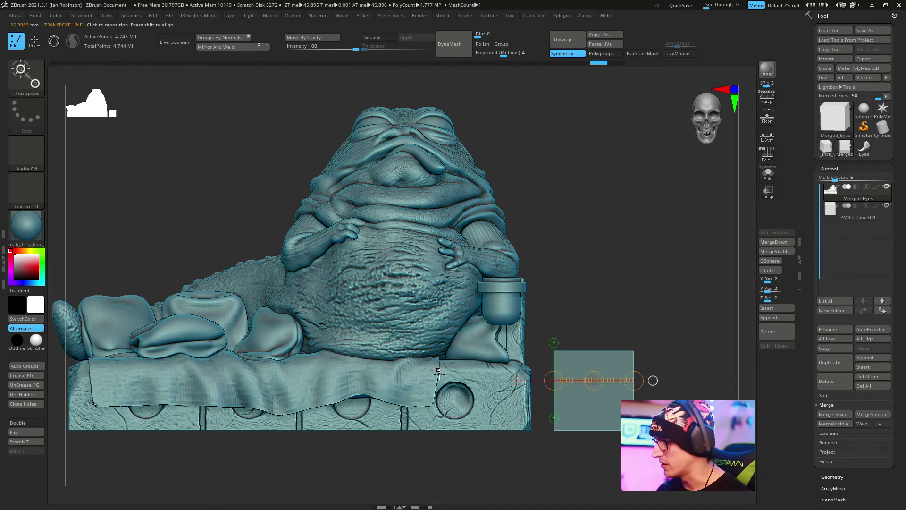
pyautogui.keyDown('alt'); pyautogui.moveTo(557, 279); pyautogui.dragTo(559, 298); pyautogui.keyUp('alt')
pyautogui.keyDown('shift'); pyautogui.moveTo(419, 434); pyautogui.dragTo(417, 313); pyautogui.keyUp('shift')
pyautogui.moveTo(412, 199); pyautogui.dragTo(415, 104)
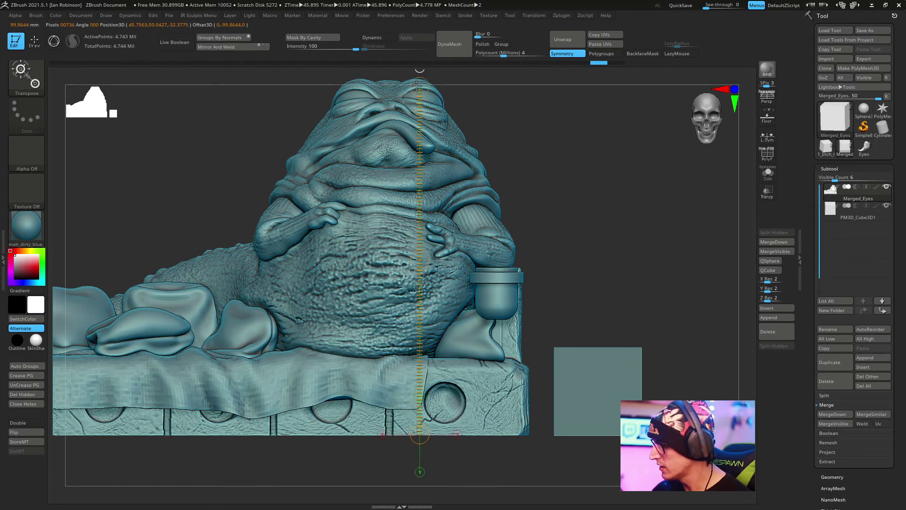
# View the sculpture from the side and measure across the body and throne with the transpose line
pyautogui.moveTo(564, 152); pyautogui.dragTo(513, 135)
pyautogui.keyDown('alt'); pyautogui.moveTo(653, 151); pyautogui.dragTo(613, 184); pyautogui.keyUp('alt')
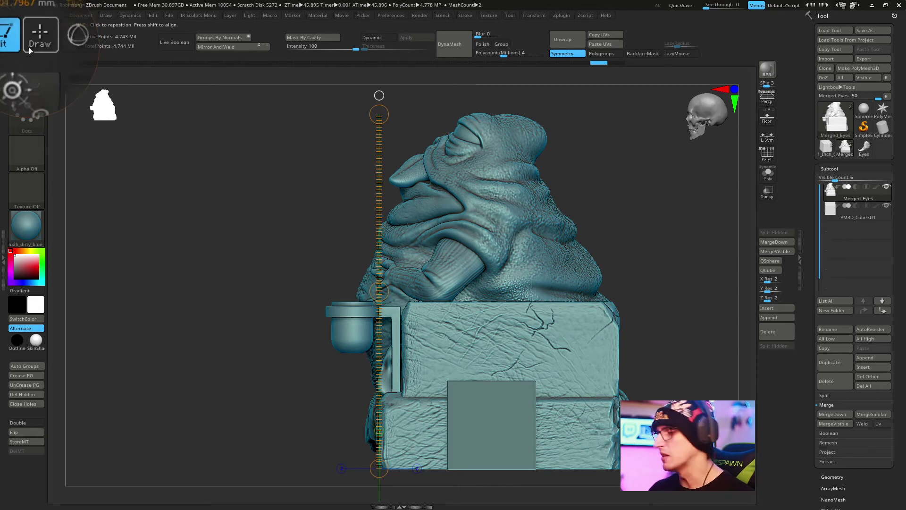
pyautogui.keyDown('alt'); pyautogui.moveTo(602, 152); pyautogui.dragTo(596, 159); pyautogui.keyUp('alt')
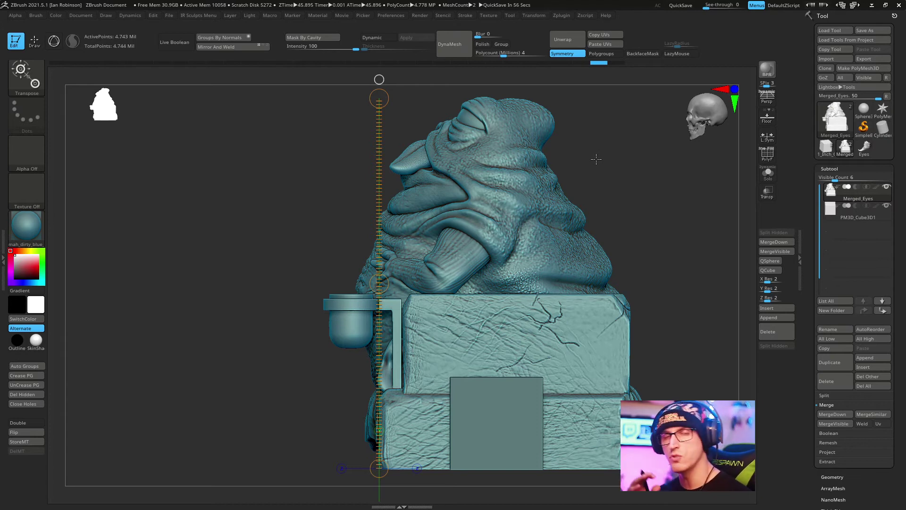
pyautogui.moveTo(406, 313); pyautogui.dragTo(623, 253)
pyautogui.keyDown('alt'); pyautogui.moveTo(656, 211); pyautogui.dragTo(539, 198); pyautogui.keyUp('alt')
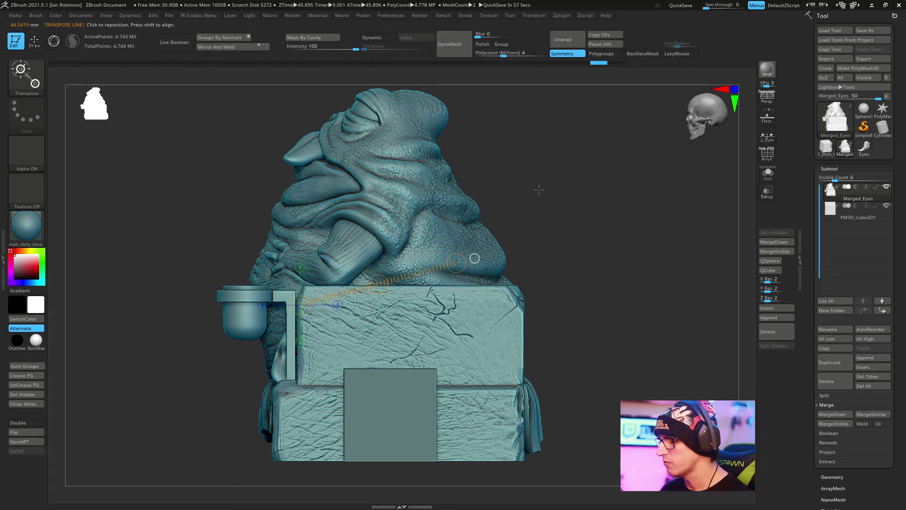
# Measure a small detail on the hand resting on the belly with the transpose line, and return to Draw mode
pyautogui.moveTo(528, 171); pyautogui.dragTo(549, 188)
pyautogui.moveTo(518, 159); pyautogui.dragTo(585, 132)
pyautogui.moveTo(656, 277)
pyautogui.keyDown('alt'); pyautogui.mouseDown()
pyautogui.moveTo(651, 292)
pyautogui.moveTo(556, 202)
pyautogui.moveTo(530, 197)
pyautogui.moveTo(551, 157)
pyautogui.moveTo(572, 300)
pyautogui.mouseUp(); pyautogui.keyUp('alt')
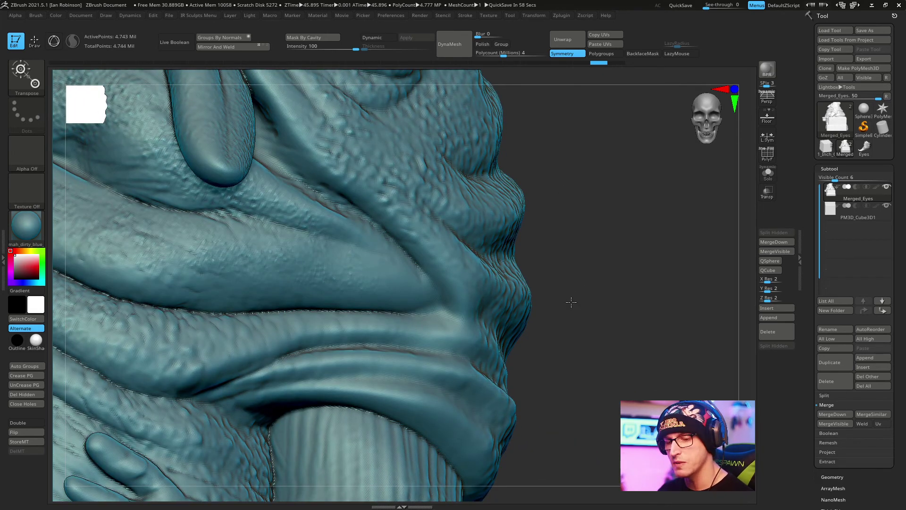
pyautogui.moveTo(567, 163)
pyautogui.mouseDown()
pyautogui.moveTo(593, 223)
pyautogui.moveTo(597, 164)
pyautogui.moveTo(593, 192)
pyautogui.moveTo(627, 166)
pyautogui.moveTo(341, 263)
pyautogui.mouseUp()
pyautogui.moveTo(498, 198)
pyautogui.mouseDown()
pyautogui.moveTo(581, 202)
pyautogui.moveTo(649, 252)
pyautogui.mouseUp()
pyautogui.moveTo(354, 211); pyautogui.dragTo(232, 272, button='right')
pyautogui.moveTo(228, 279); pyautogui.dragTo(230, 269)
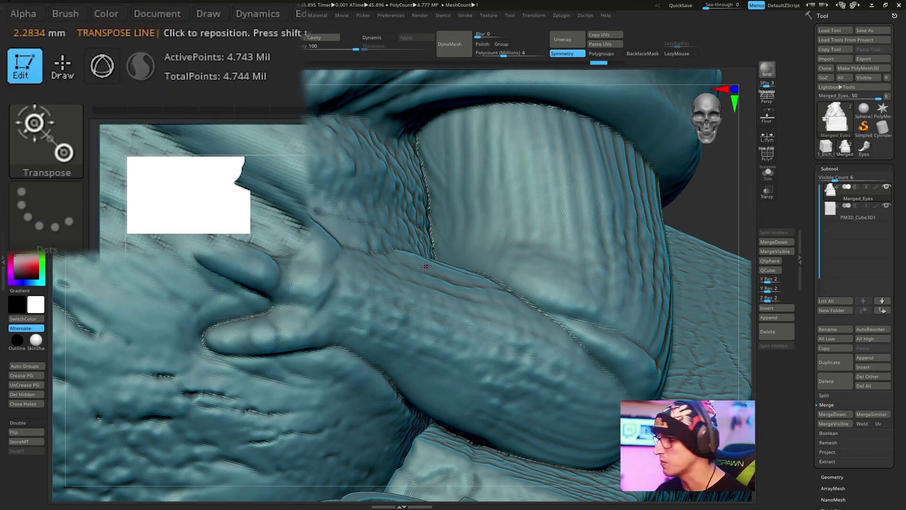
pyautogui.keyDown('ctrl'); pyautogui.moveTo(426, 267); pyautogui.dragTo(303, 118, button='right'); pyautogui.keyUp('ctrl')
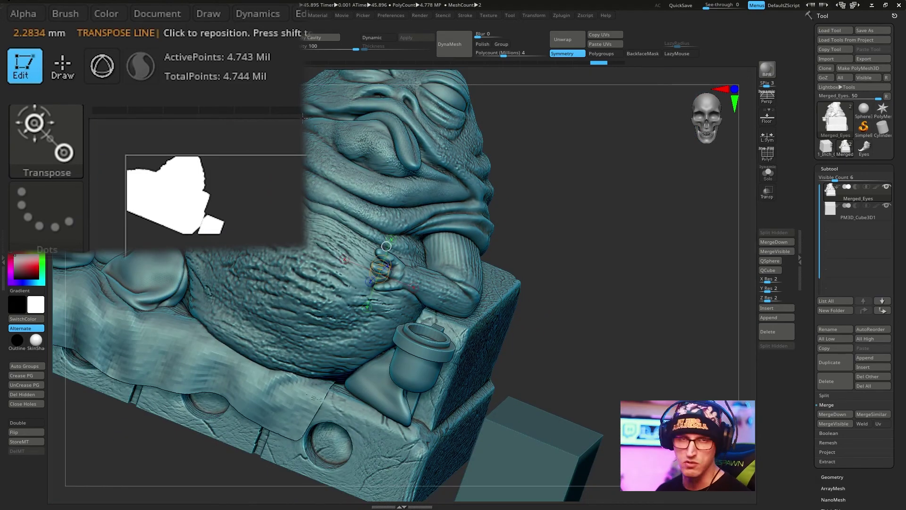
pyautogui.press('q')
# Run Update Size Ratios in 3D Print Hub again for the Merged_Eyes sculpture
pyautogui.moveTo(563, 202)
pyautogui.keyDown('shift'); pyautogui.mouseDown(button='right')
pyautogui.moveTo(579, 199)
pyautogui.moveTo(552, 192)
pyautogui.moveTo(550, 215)
pyautogui.mouseUp(button='right'); pyautogui.keyUp('shift')
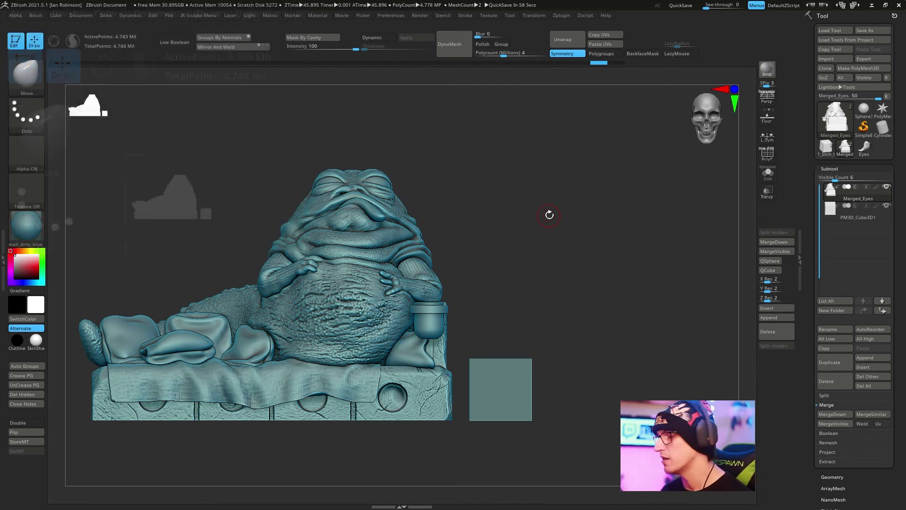
pyautogui.click(568, 16)
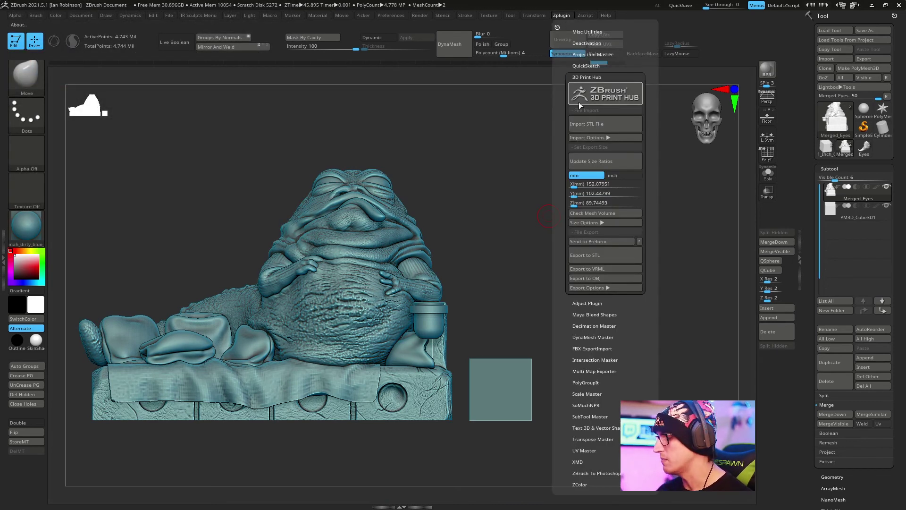
pyautogui.click(614, 159)
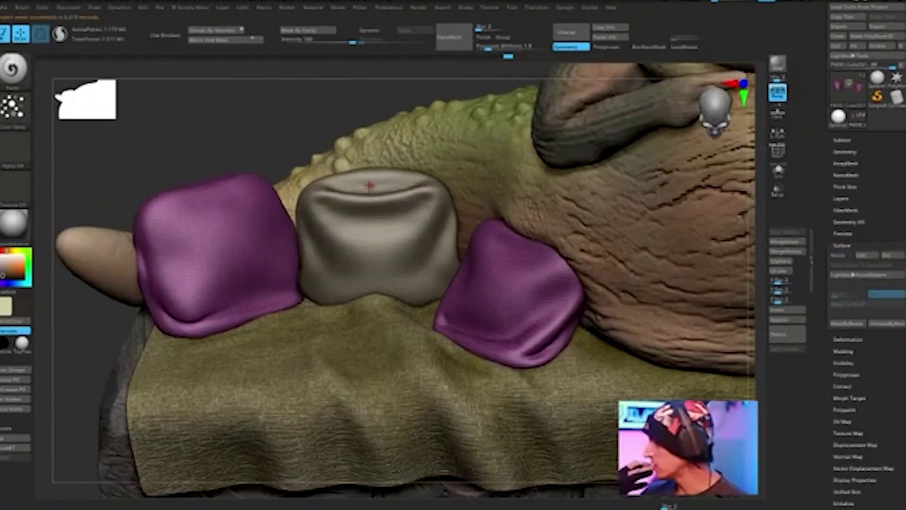
pyautogui.moveTo(371, 186); pyautogui.dragTo(368, 219, button='right')
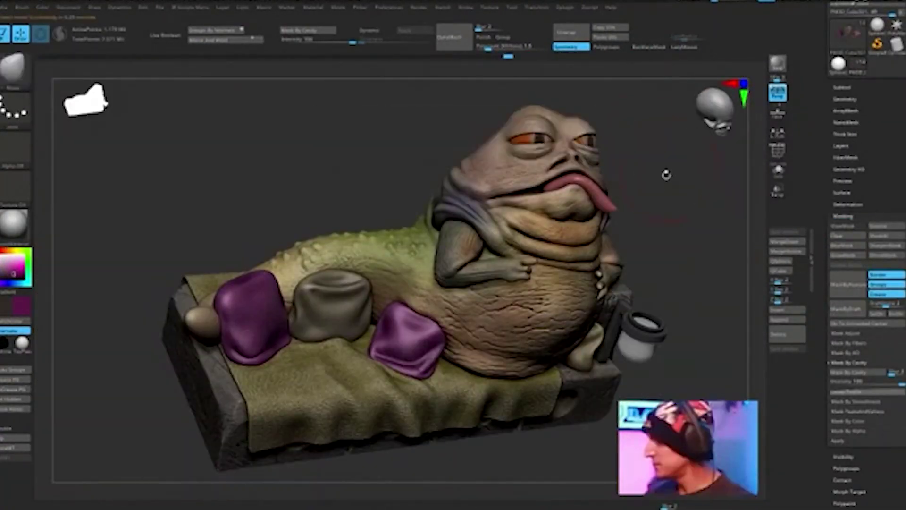
pyautogui.moveTo(667, 176)
pyautogui.mouseDown(button='right')
pyautogui.moveTo(572, 227)
pyautogui.moveTo(562, 220)
pyautogui.moveTo(542, 231)
pyautogui.mouseUp(button='right')
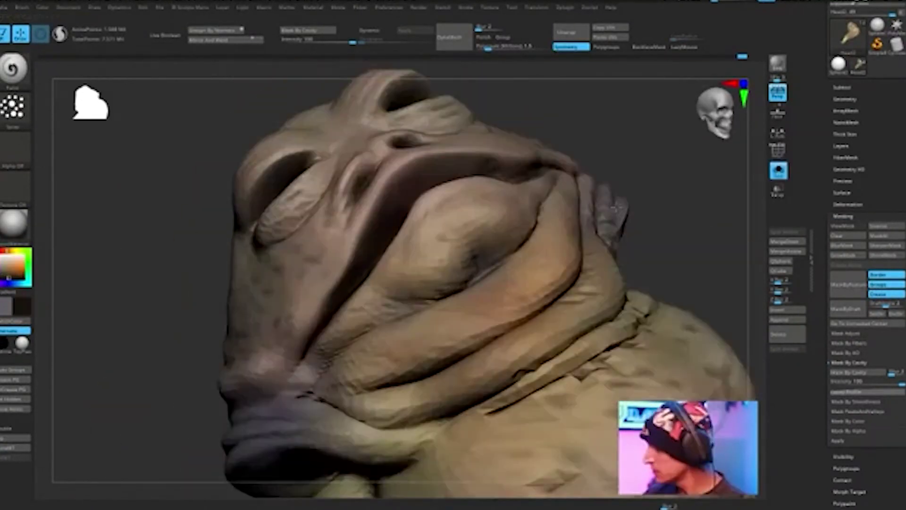
pyautogui.moveTo(542, 198); pyautogui.dragTo(554, 156, button='right')
pyautogui.press('space')
pyautogui.keyDown('ctrl'); pyautogui.moveTo(323, 291); pyautogui.dragTo(675, 211, button='right'); pyautogui.keyUp('ctrl')
pyautogui.click(565, 7)
pyautogui.click(605, 211)
pyautogui.moveTo(605, 211); pyautogui.dragTo(670, 233, button='right')
pyautogui.press('space')
pyautogui.moveTo(510, 302); pyautogui.dragTo(476, 368, button='right')
pyautogui.keyDown('alt'); pyautogui.click(404, 304); pyautogui.keyUp('alt')
pyautogui.moveTo(519, 331); pyautogui.dragTo(488, 264, button='right')
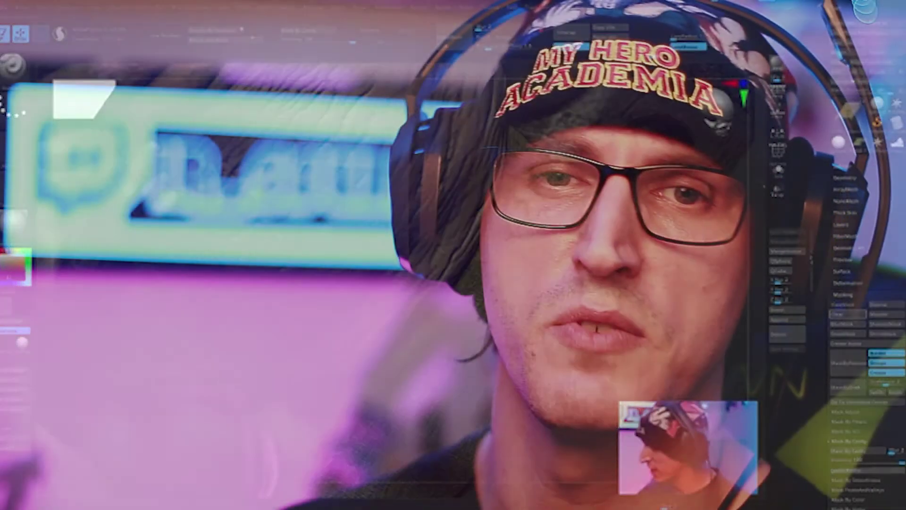